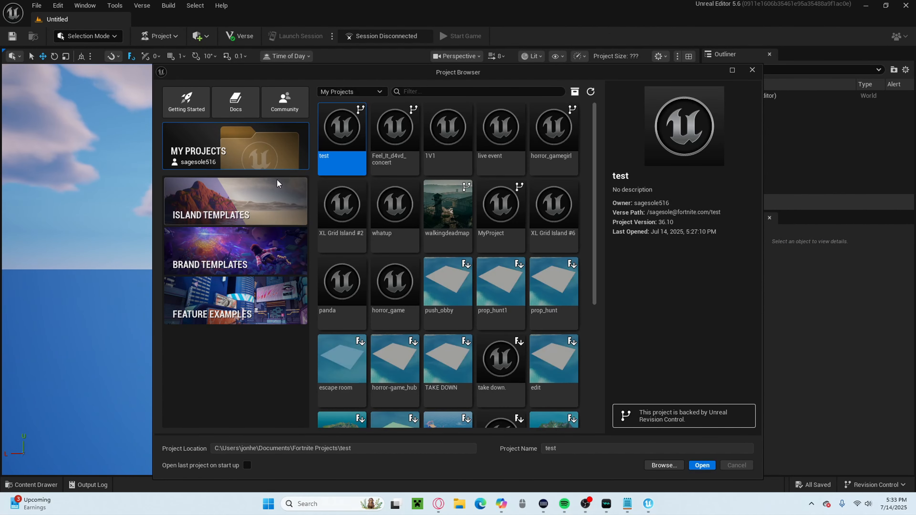
Create a new project named import_3d from the Blank island template.
click(232, 207)
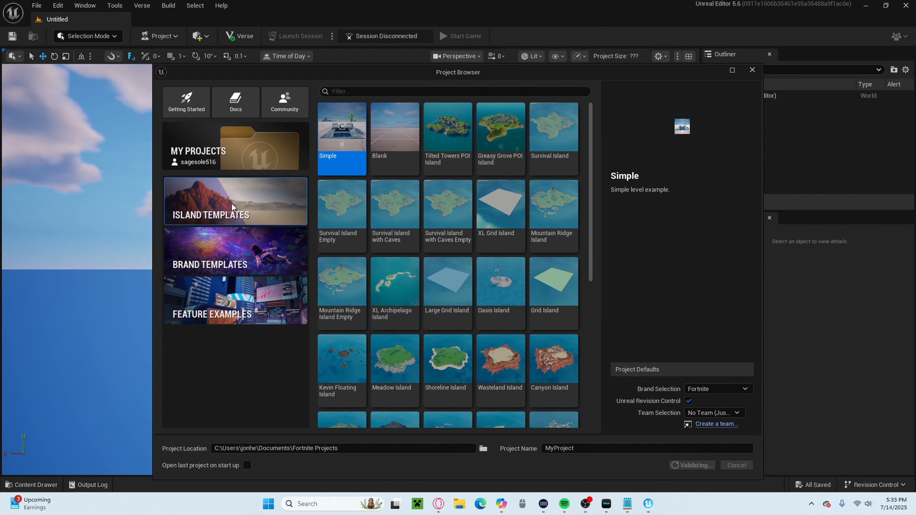
click(397, 141)
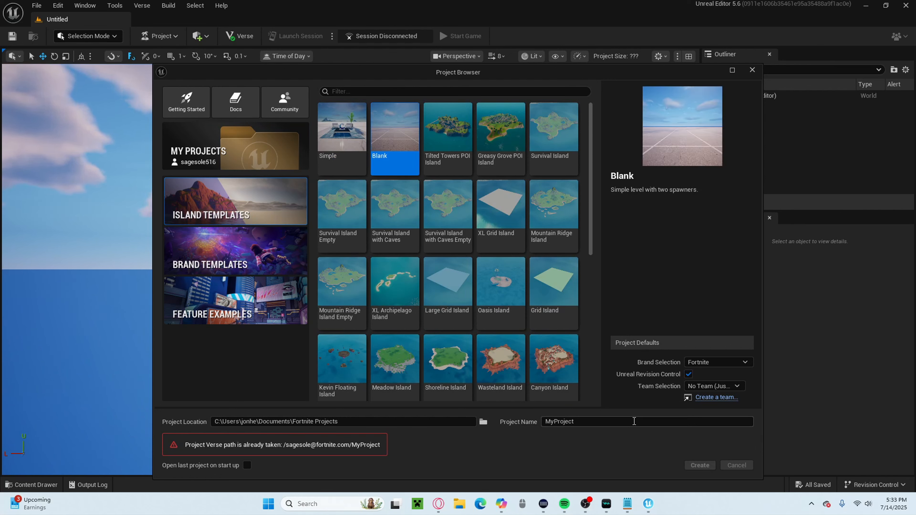
click(635, 422)
key(BackSpace)
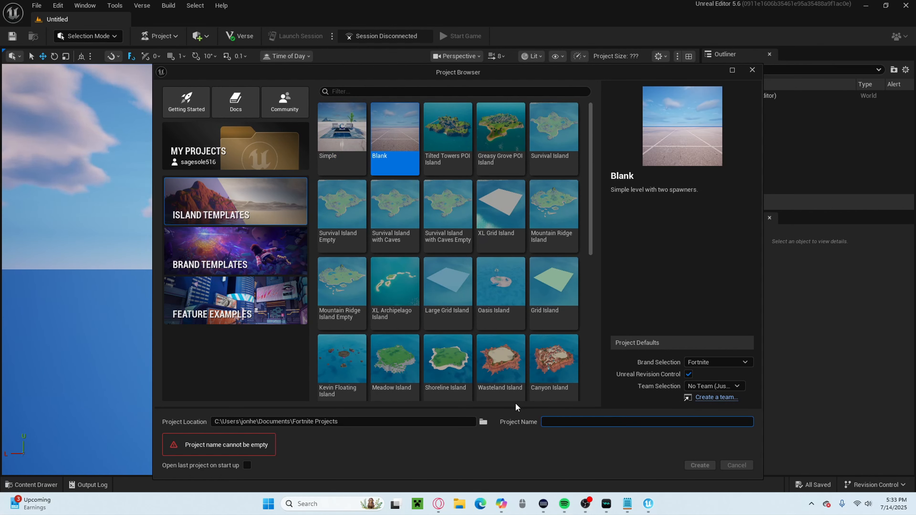
text(import)
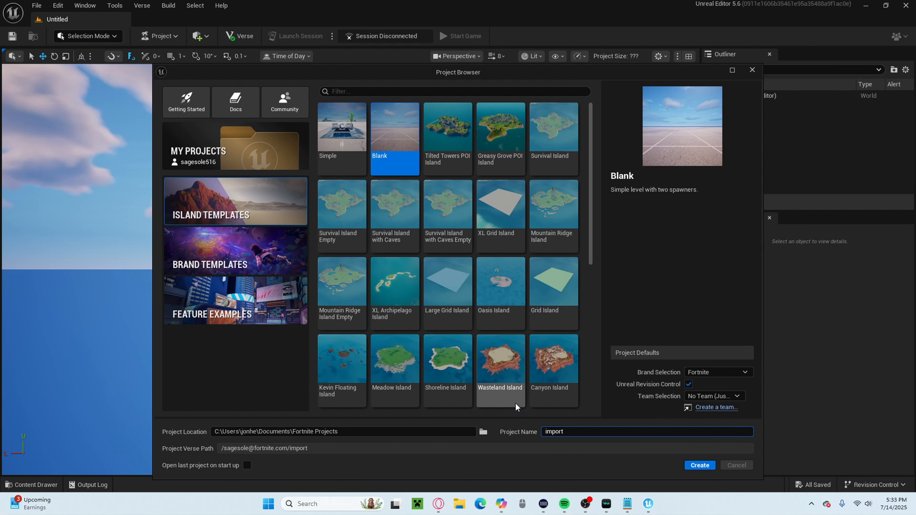
text(_)
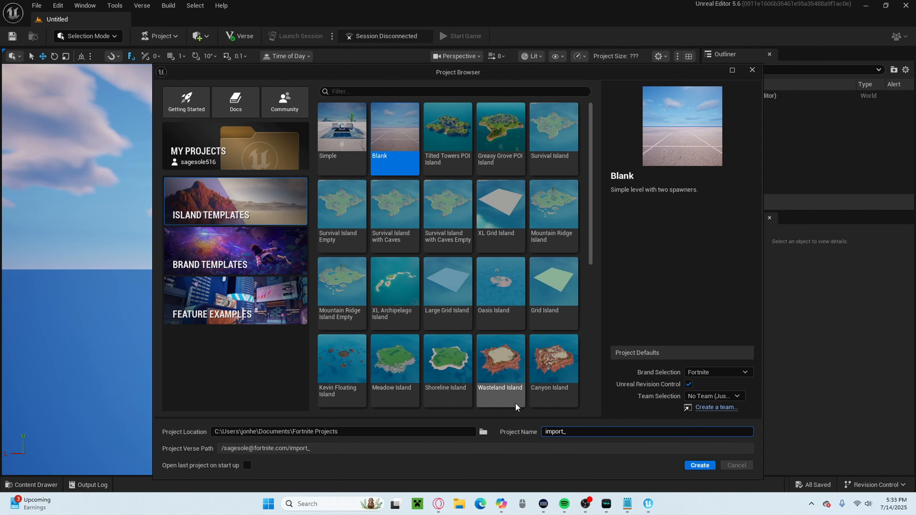
text(3d)
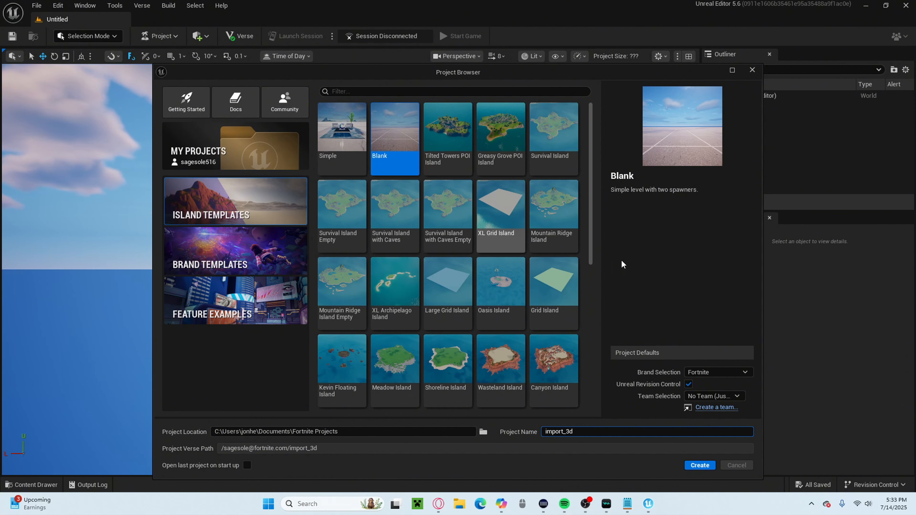
click(700, 465)
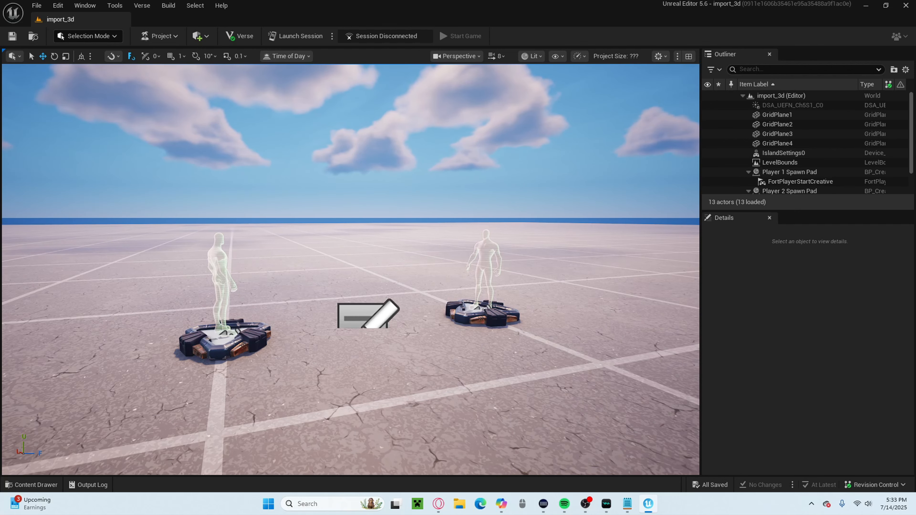
right_drag(412, 291, 399, 299)
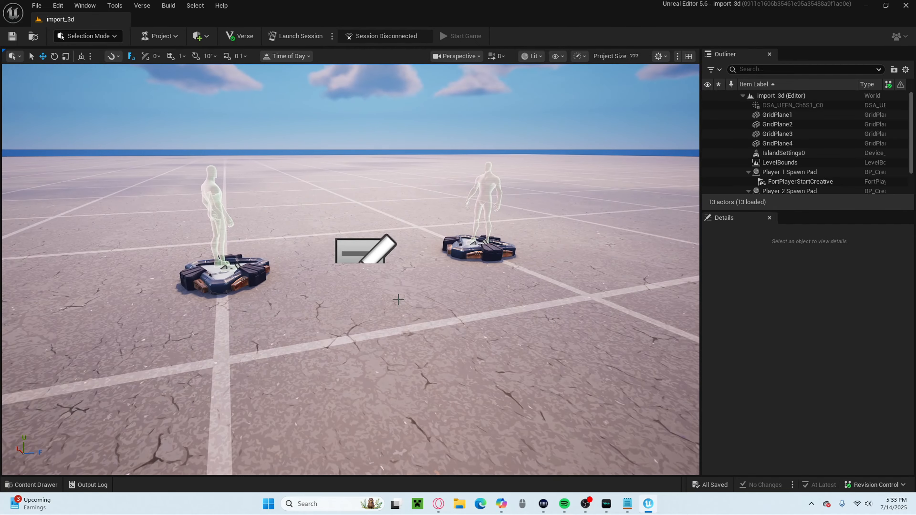
key(s)
right_drag(260, 377, 249, 378)
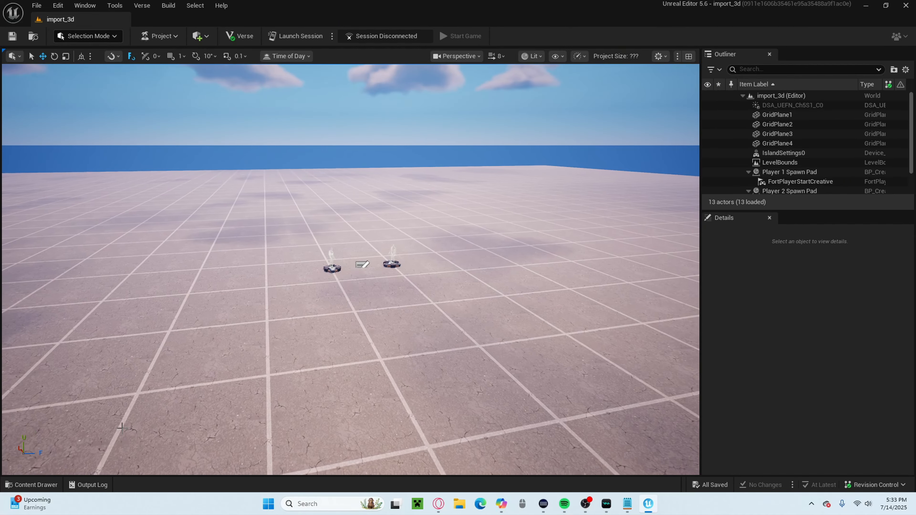
click(31, 485)
key(w)
right_drag(344, 309, 306, 294)
key(s)
key(d)
key(a)
key(d)
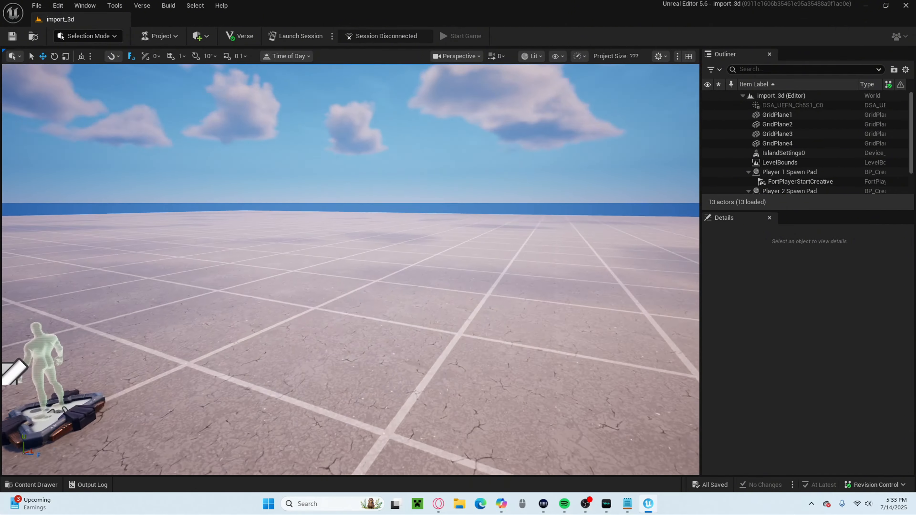
key(a)
key(s)
right_drag(361, 322, 404, 318)
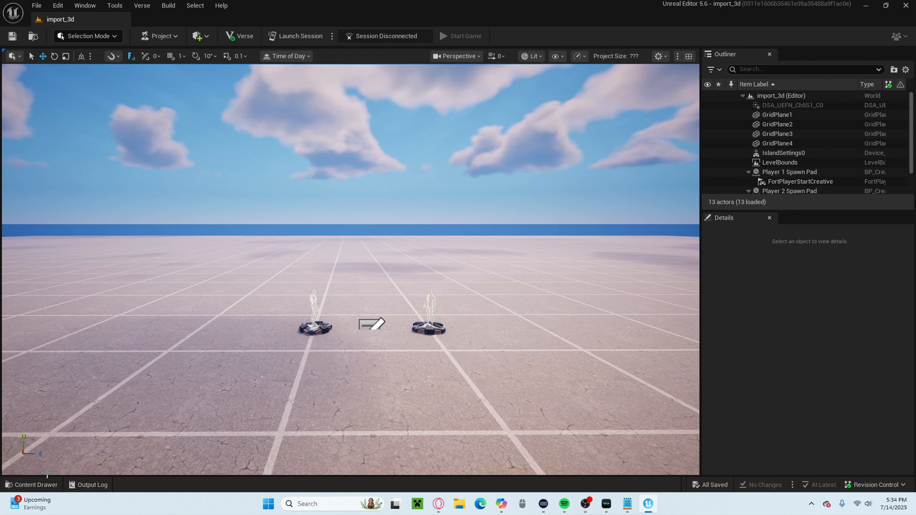
Create a folder named props in the import_3d Content folder and open it.
click(39, 484)
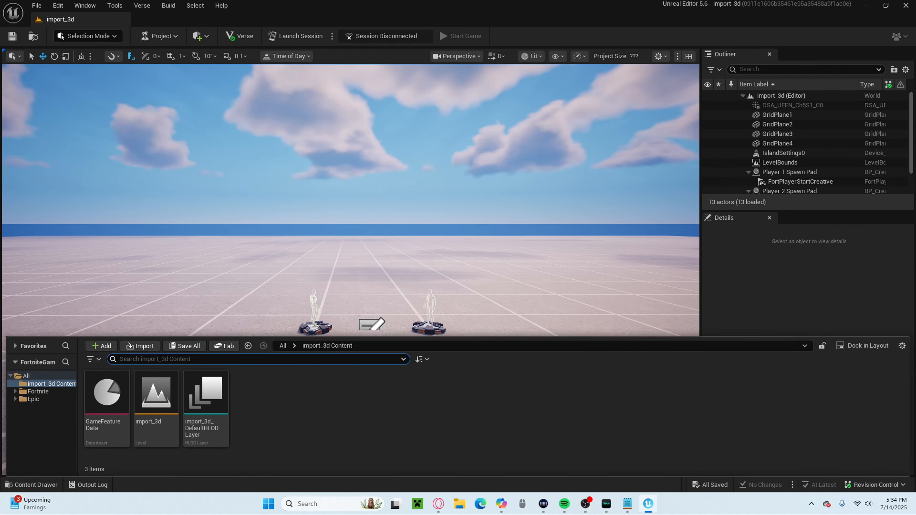
right_click(279, 406)
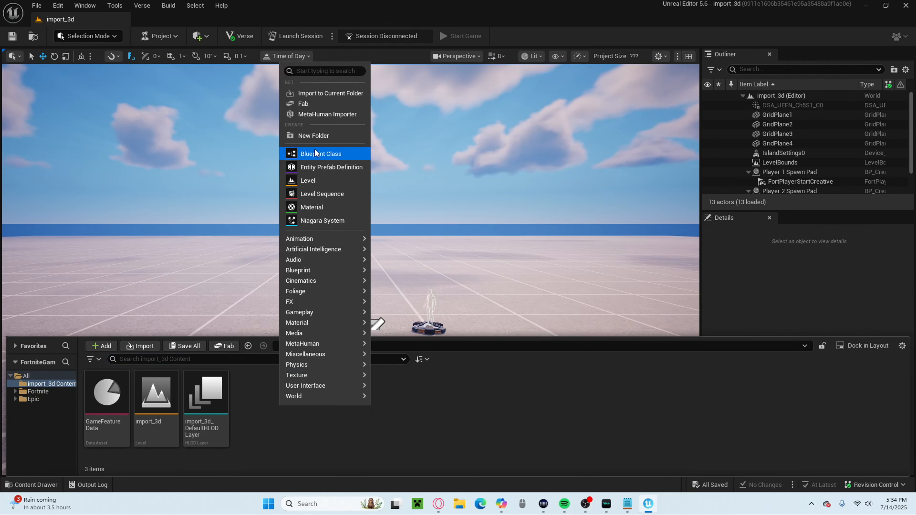
click(314, 136)
key(BackSpace)
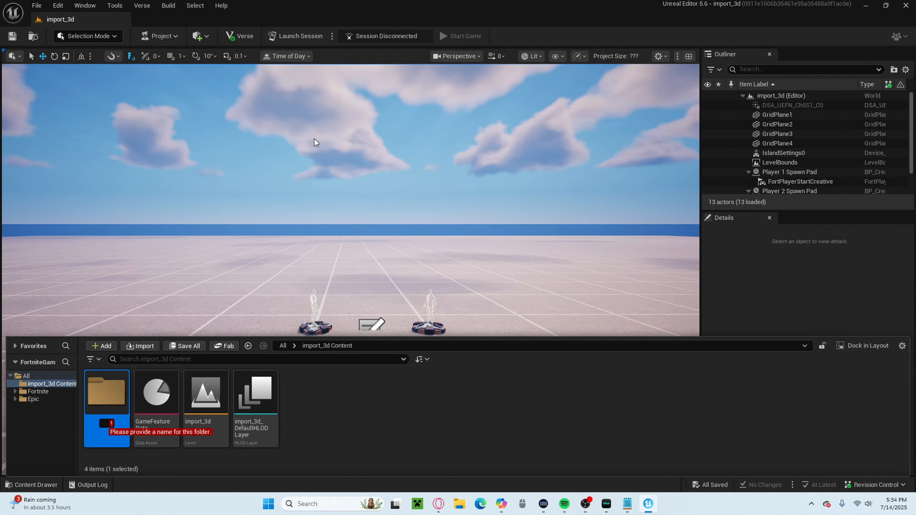
text(props)
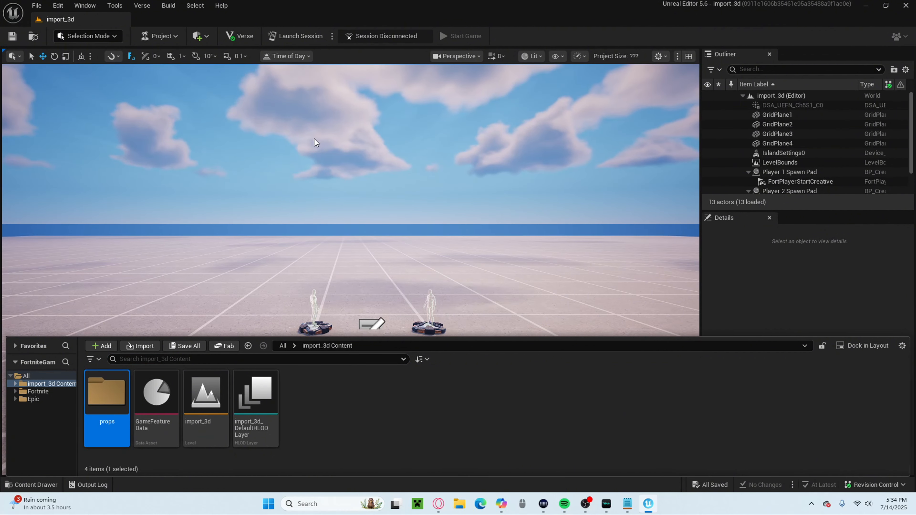
key(Return)
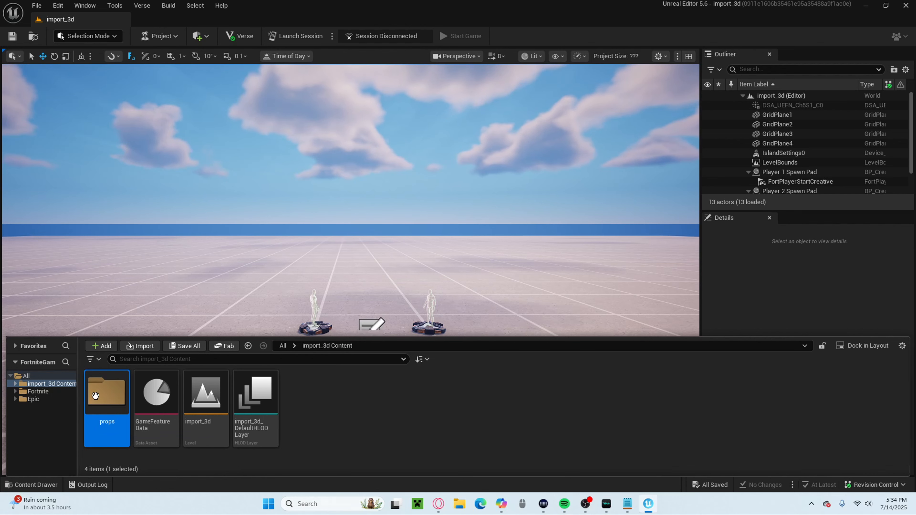
double_click(106, 393)
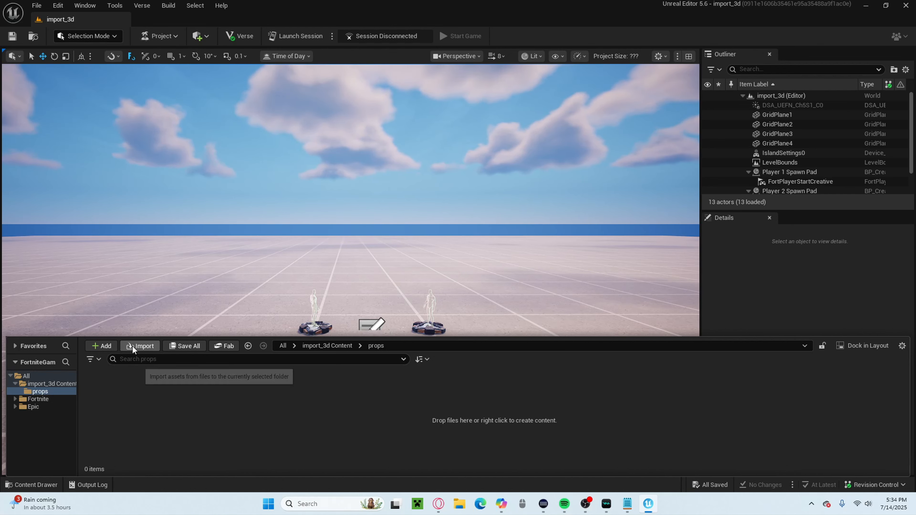
right_click(161, 423)
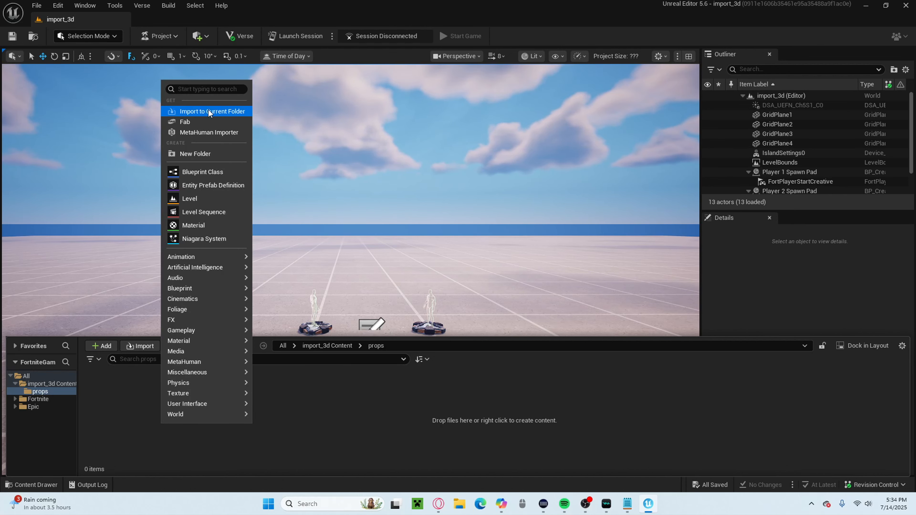
click(379, 457)
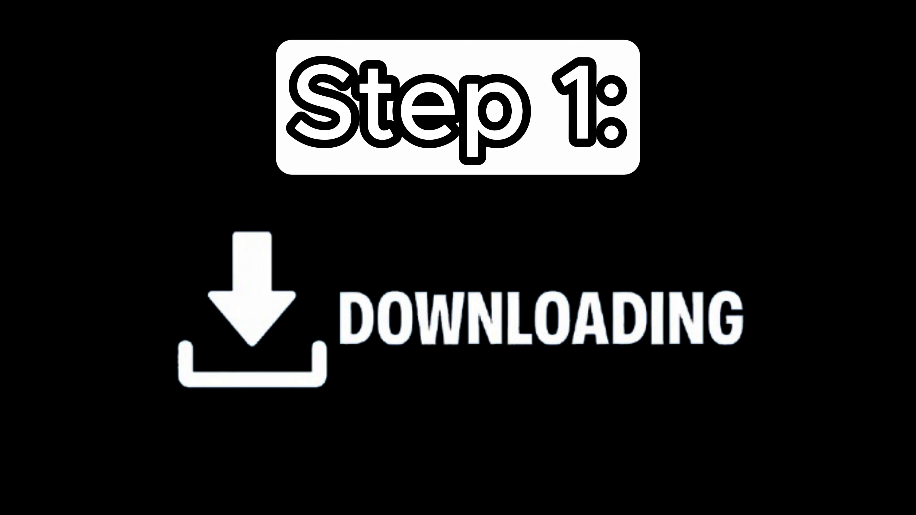
Switch to the Sketchfab window in Opera, clear the existing query and search the 3D models for "radio".
mouse_move(439, 507)
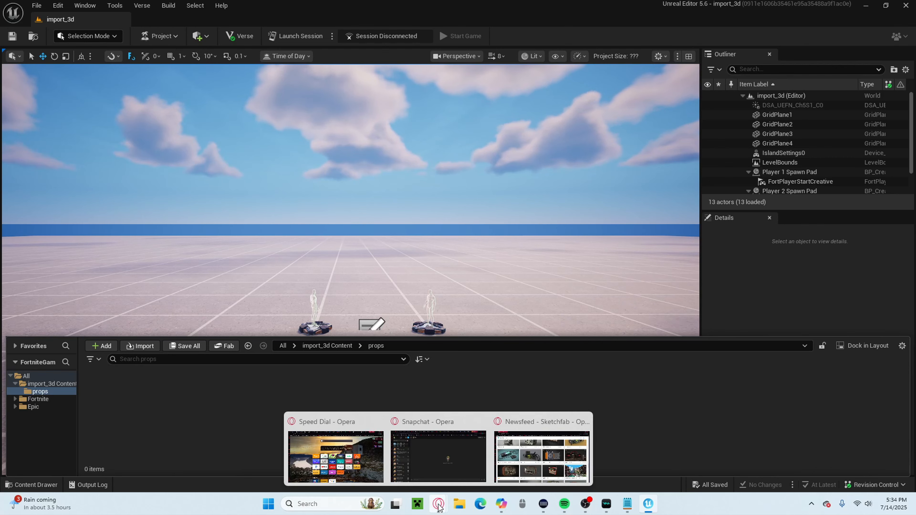
click(542, 456)
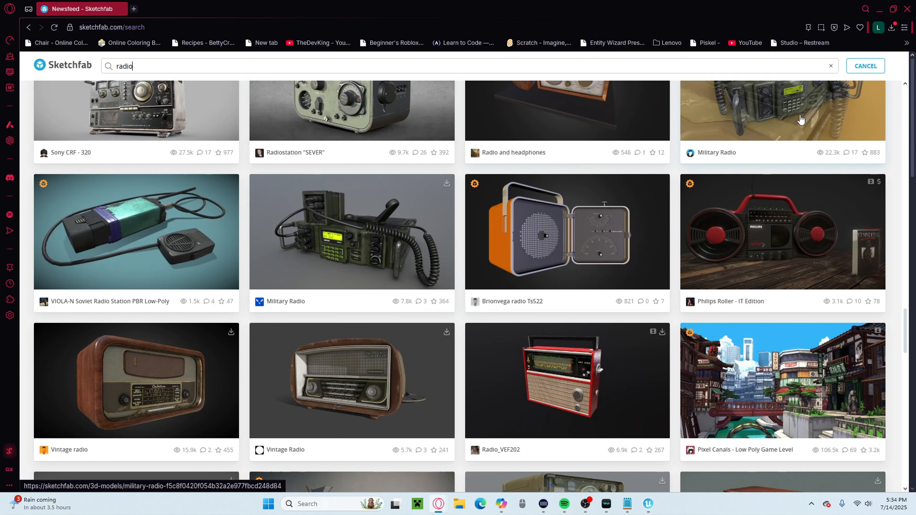
click(831, 66)
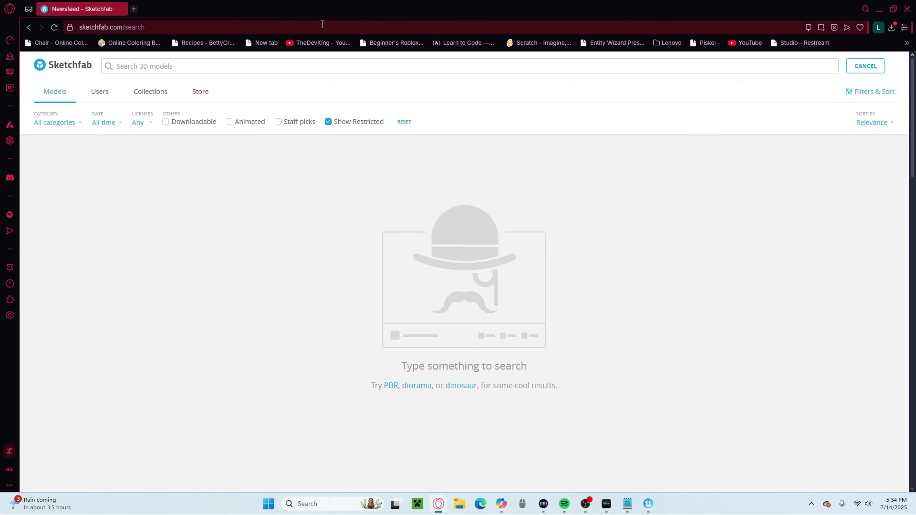
click(143, 27)
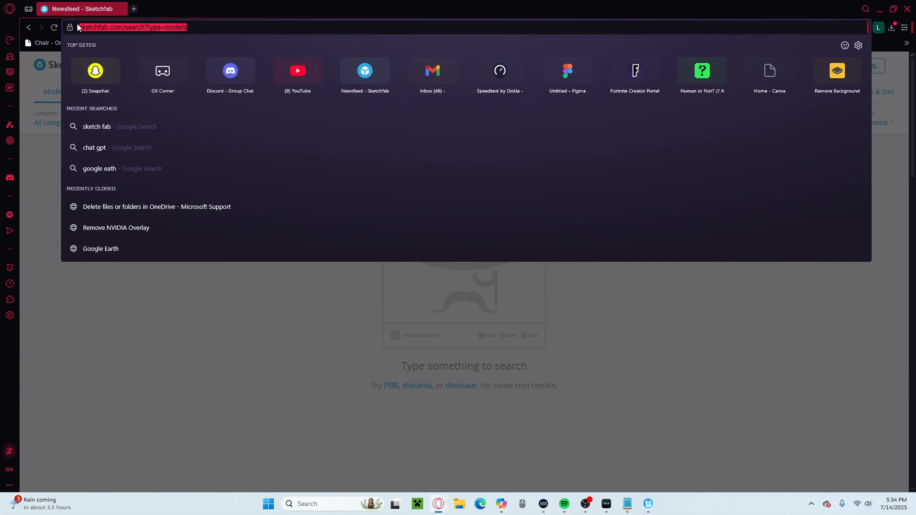
key(Escape)
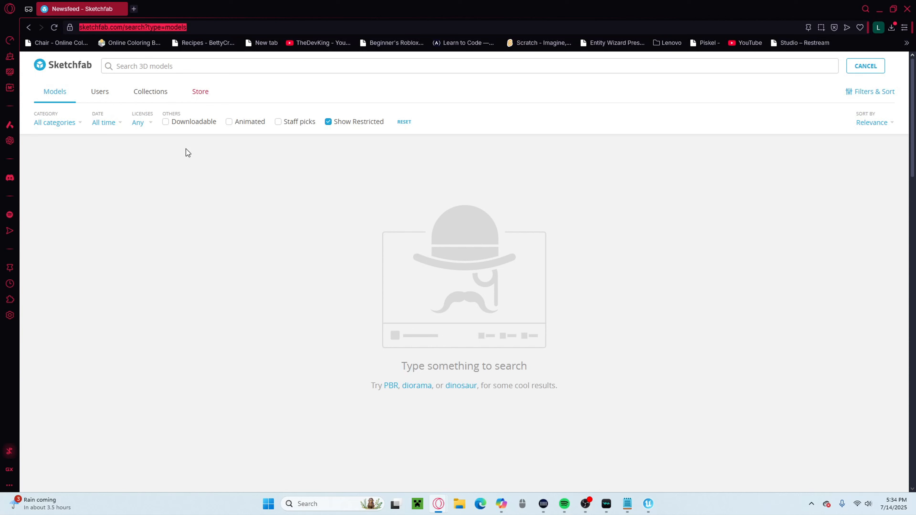
click(194, 64)
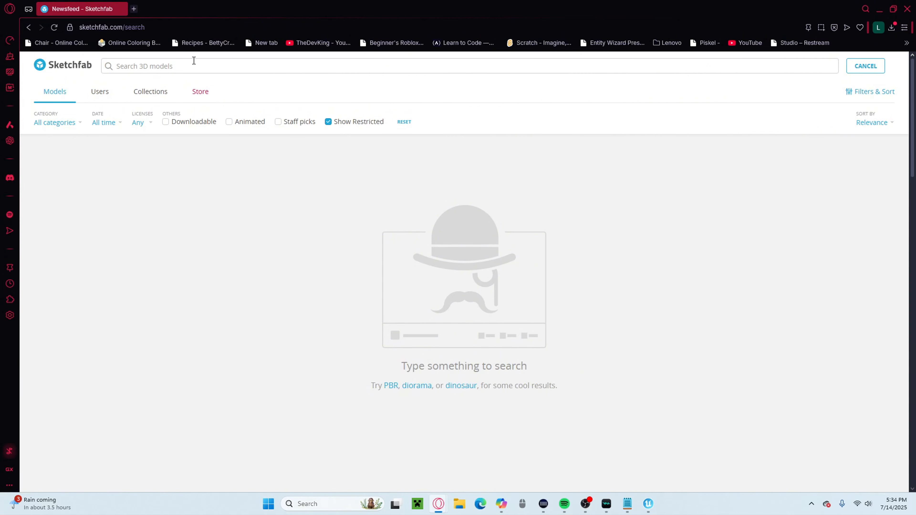
text(radio)
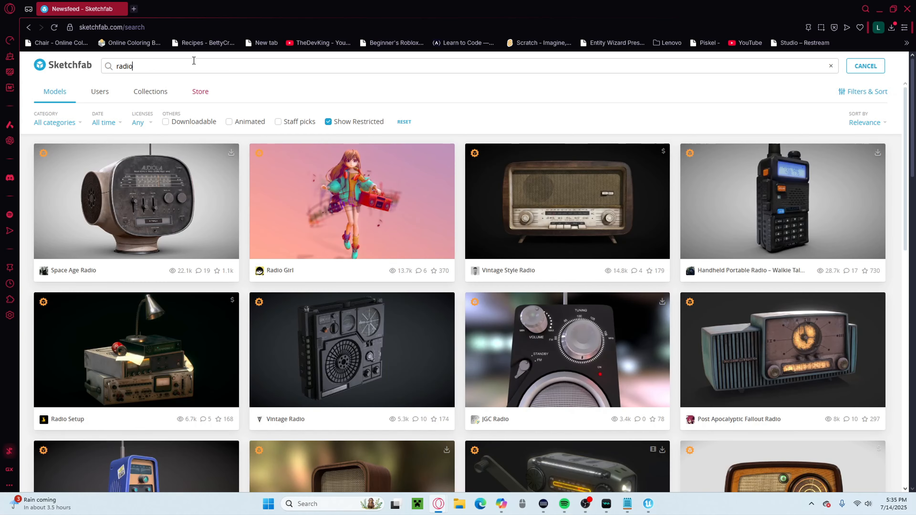
Browse the radio results for a downloadable model, open the green Military Radio and rotate its 3D preview.
scroll(599, 325, down, 15)
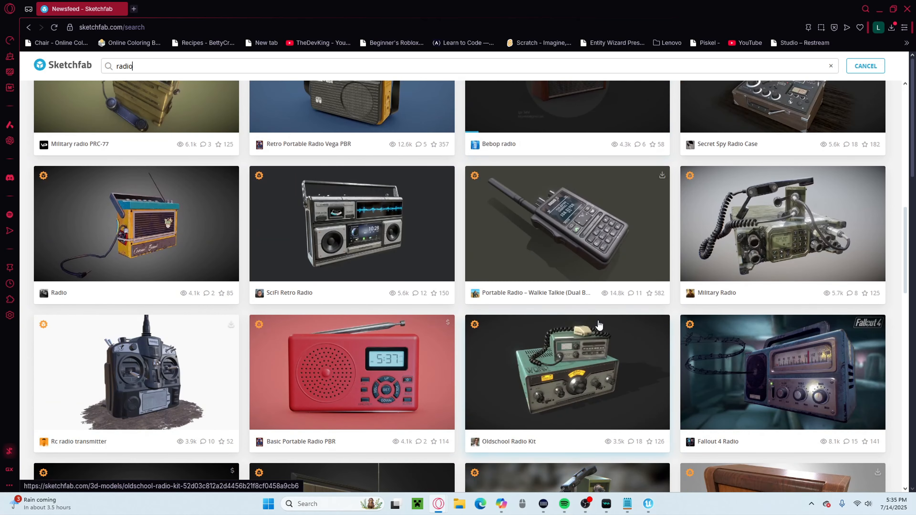
scroll(599, 325, down, 20)
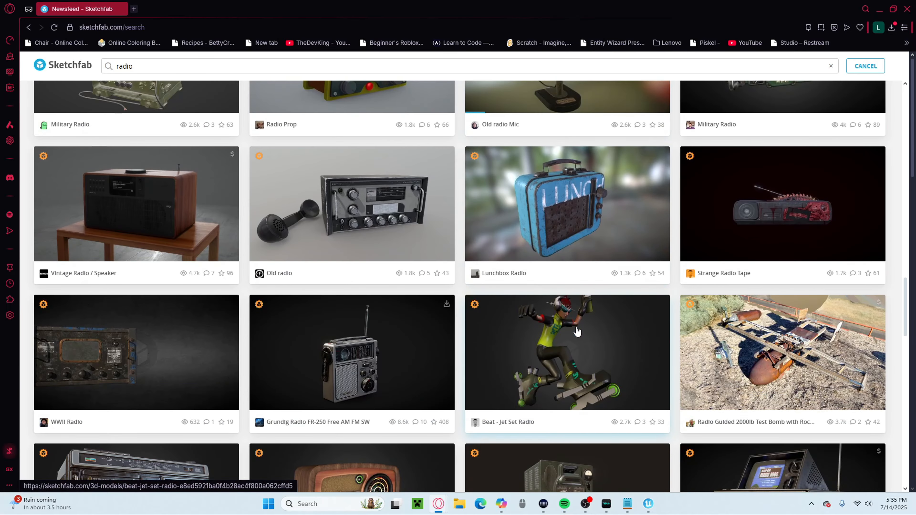
scroll(578, 331, down, 20)
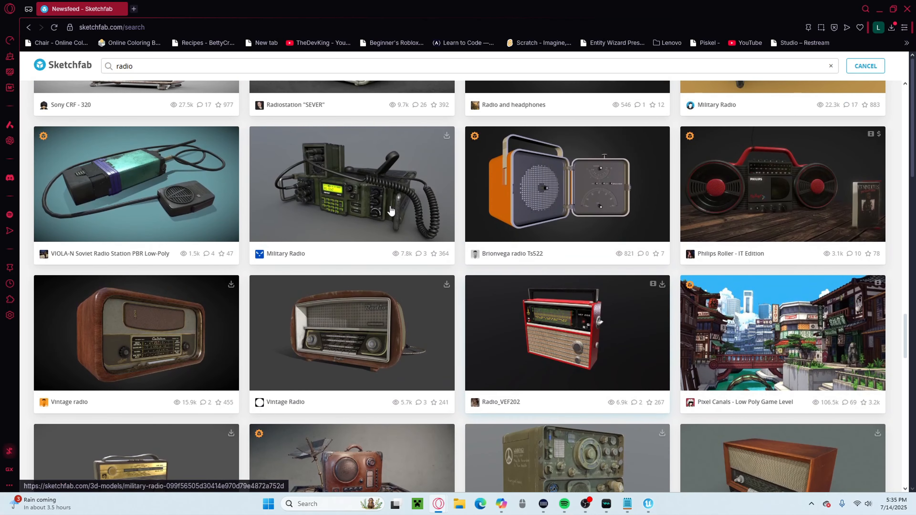
scroll(391, 211, up, 3)
click(448, 230)
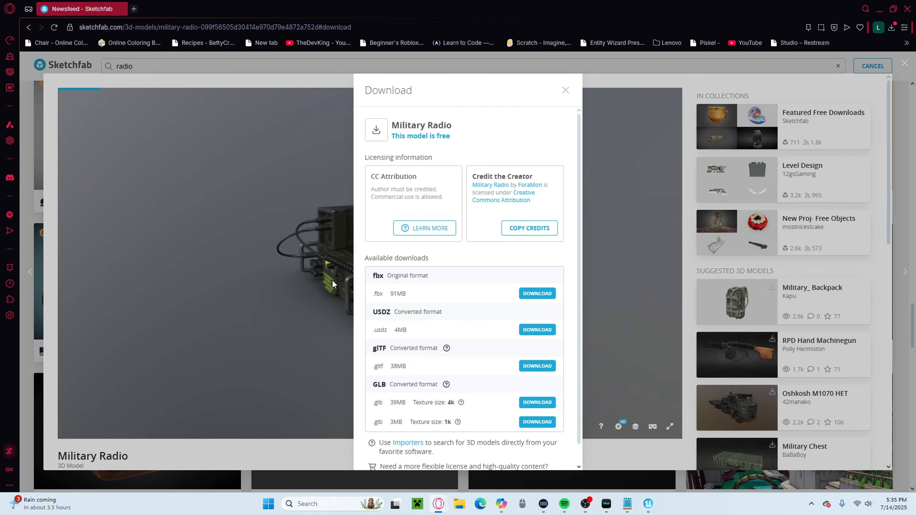
click(333, 284)
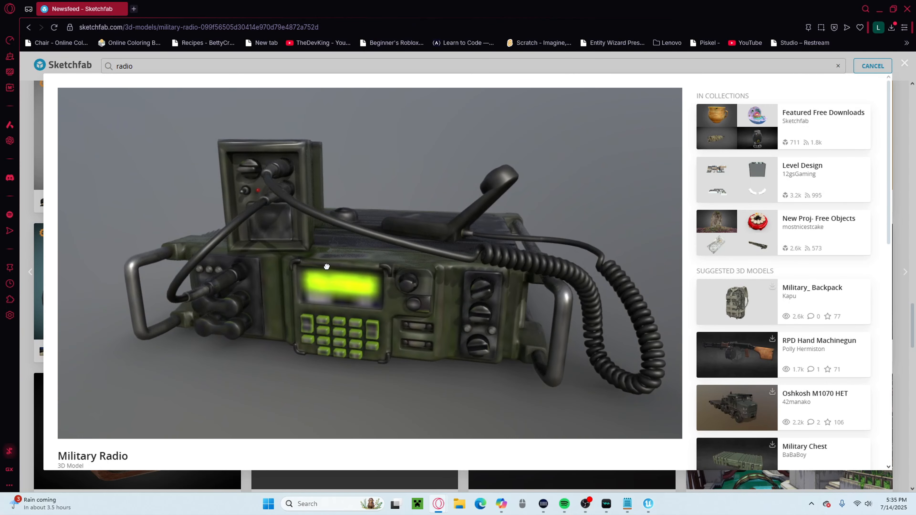
drag(327, 267, 662, 297)
Download the Military Radio model in its original fbx format.
scroll(236, 345, down, 6)
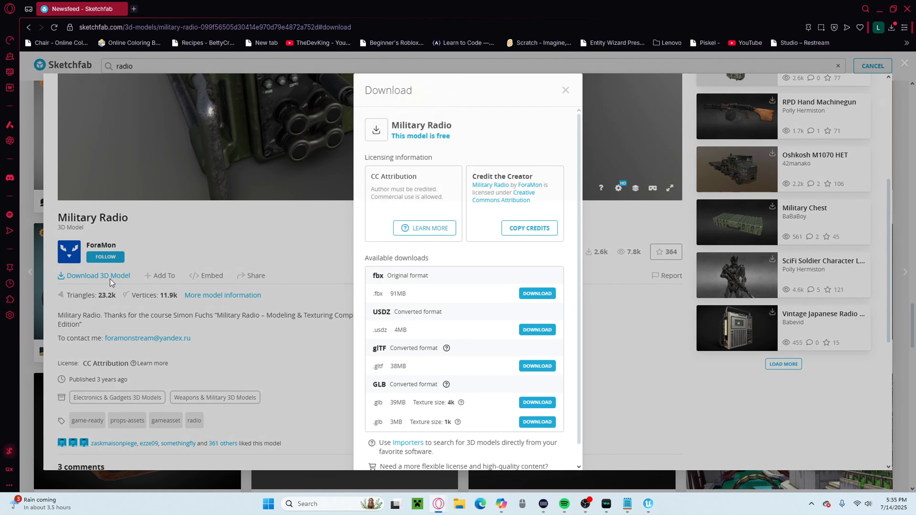
click(110, 279)
double_click(378, 276)
click(536, 294)
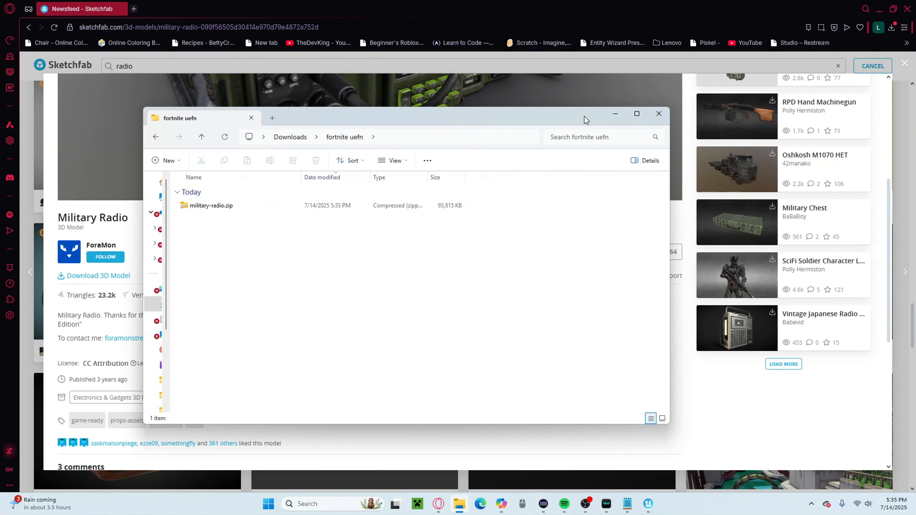
Close the Sketchfab download dialog, switch to File Explorer and extract military-radio.zip within the fortnite uefn downloads folder.
click(615, 114)
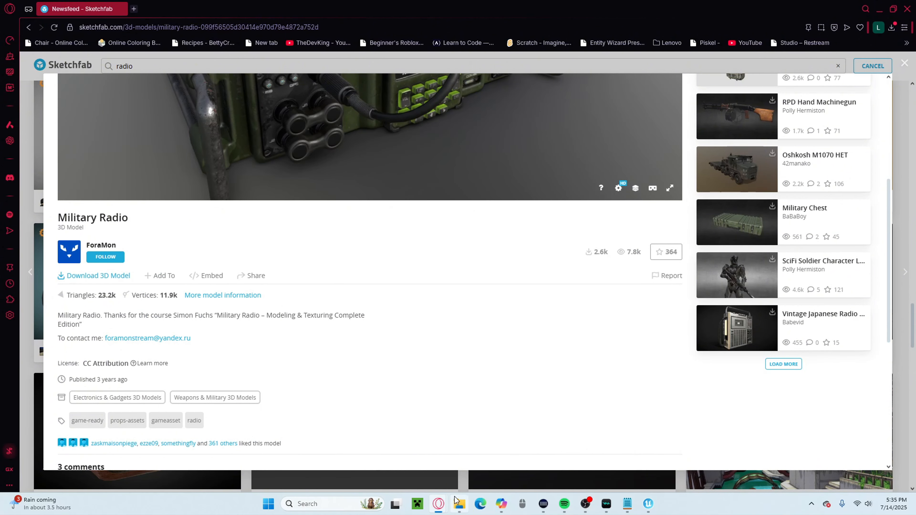
click(458, 504)
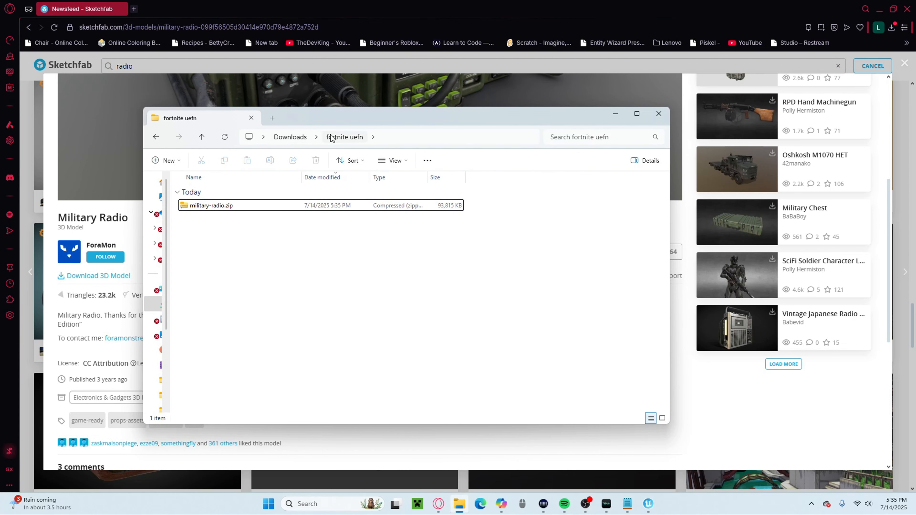
click(258, 208)
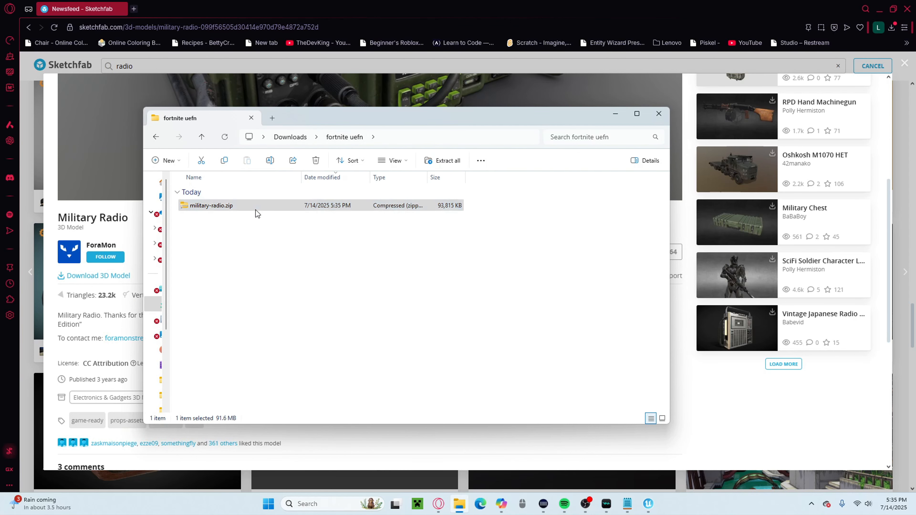
right_click(255, 210)
click(452, 161)
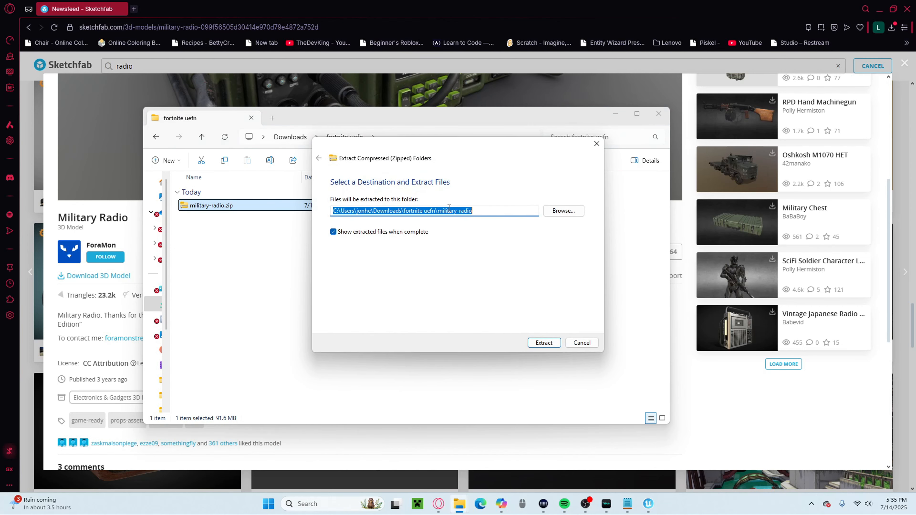
click(544, 343)
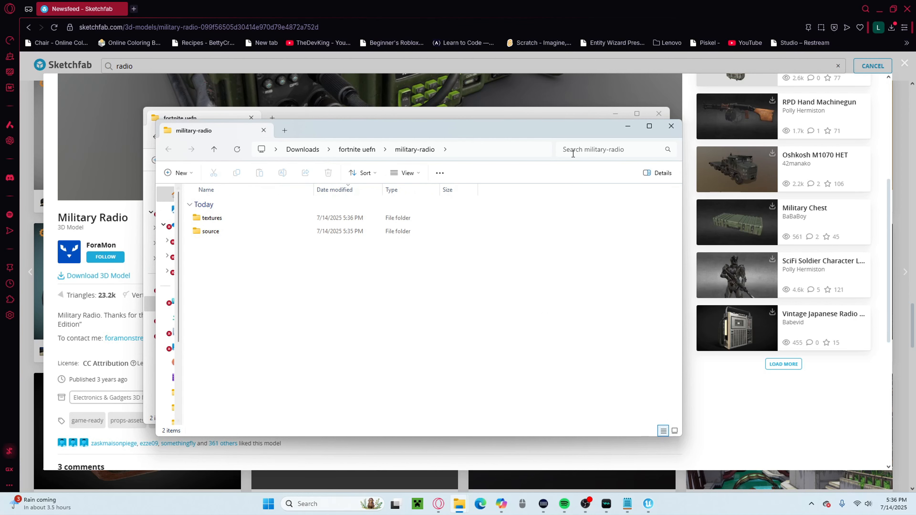
Close the extra window showing the extracted files and delete military-radio.zip from the fortnite uefn folder.
click(671, 126)
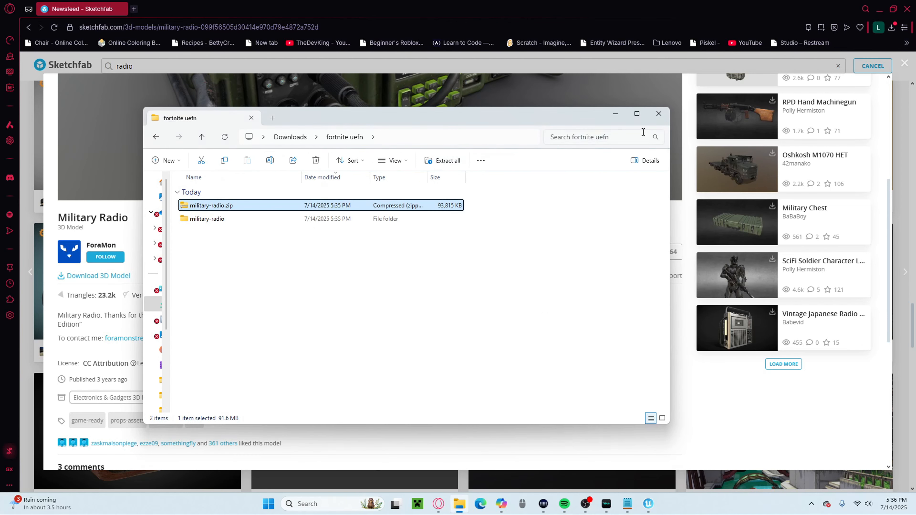
right_click(231, 211)
click(362, 206)
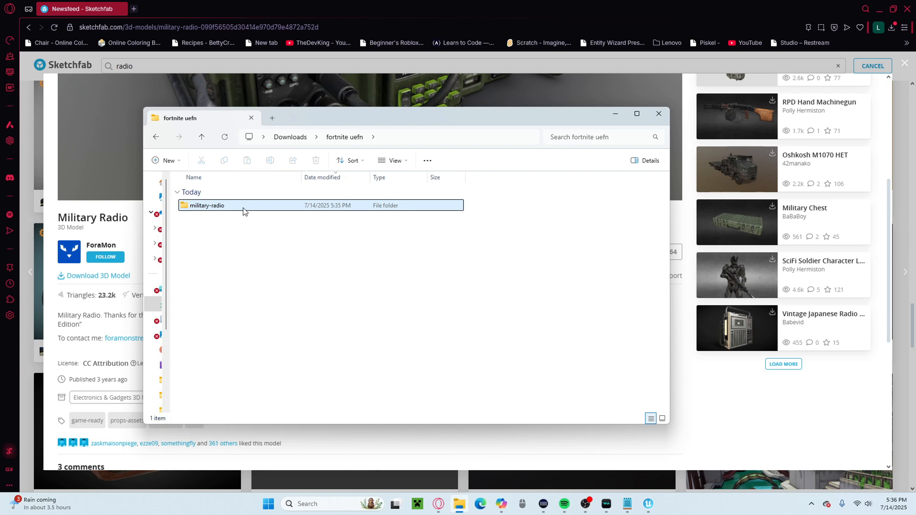
Extract radio.zip inside the source folder of military-radio and delete that archive.
double_click(221, 206)
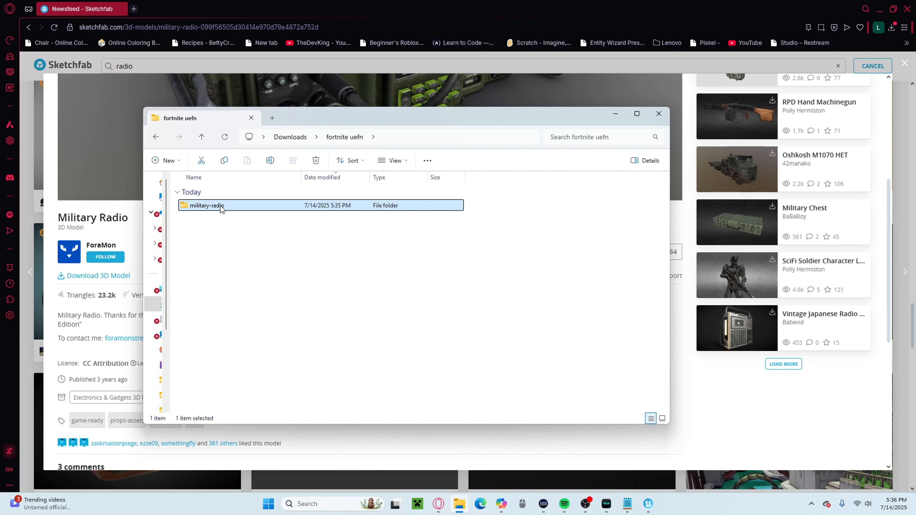
double_click(203, 219)
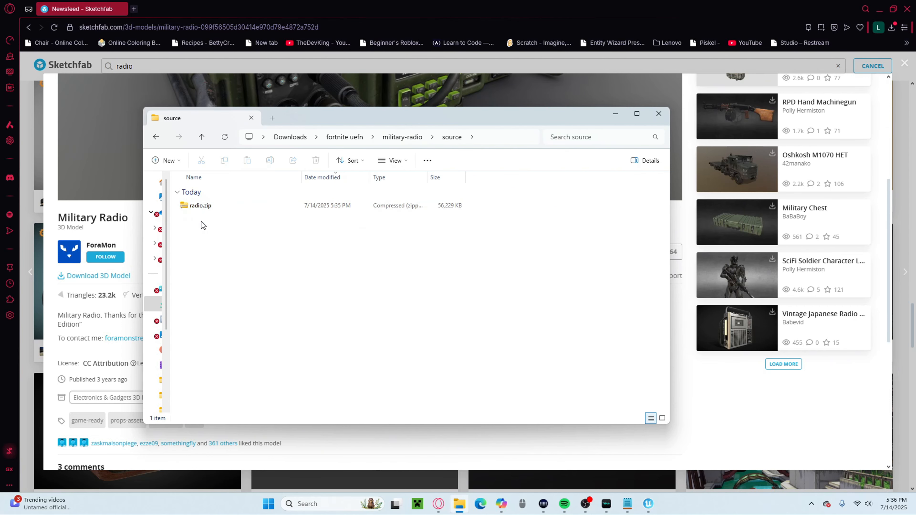
click(199, 207)
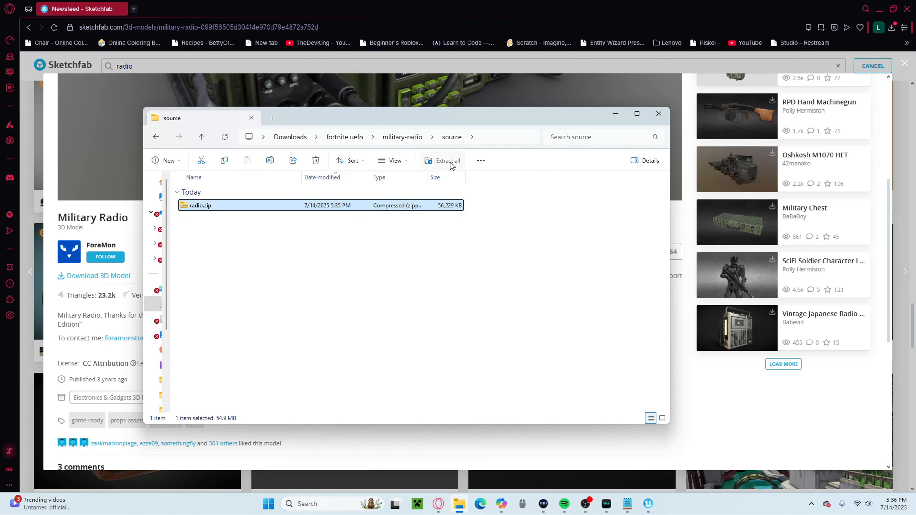
click(443, 161)
click(543, 343)
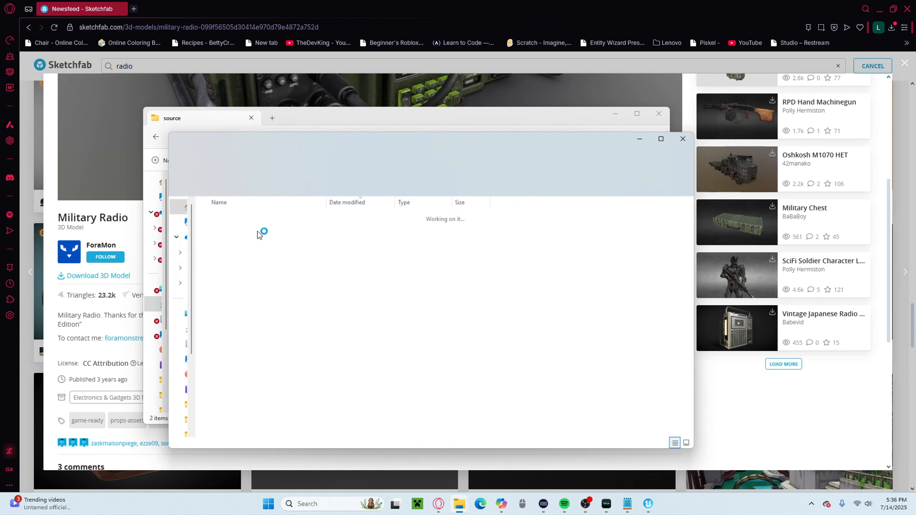
right_click(276, 206)
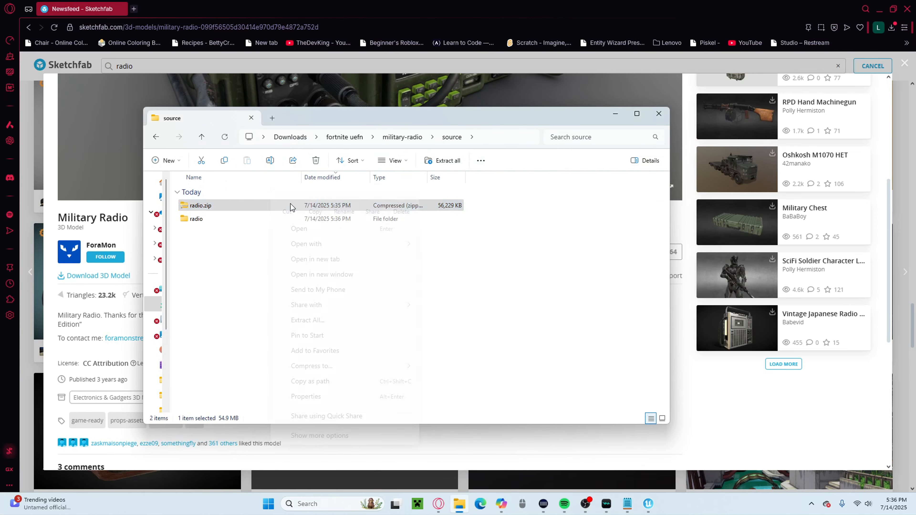
click(414, 207)
Check the contents of the extracted radio folder's model and textures subfolders, and close File Explorer.
double_click(320, 207)
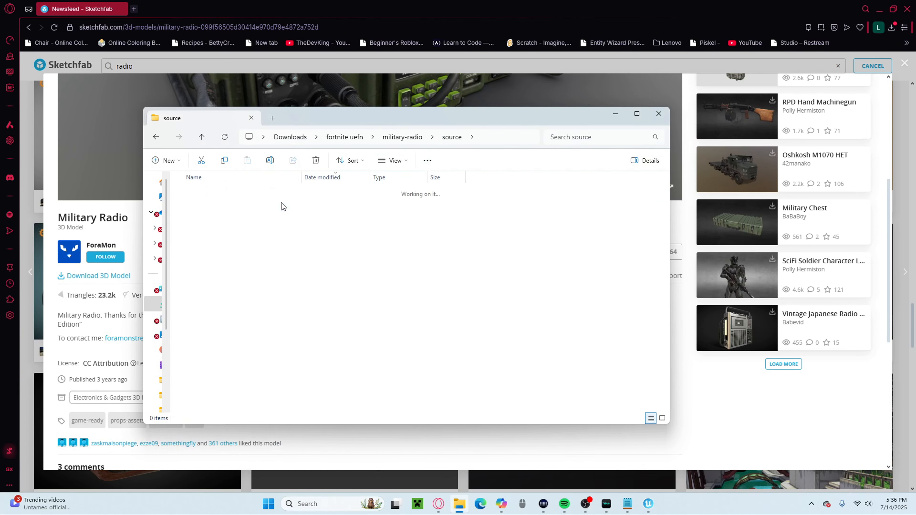
double_click(242, 206)
double_click(212, 220)
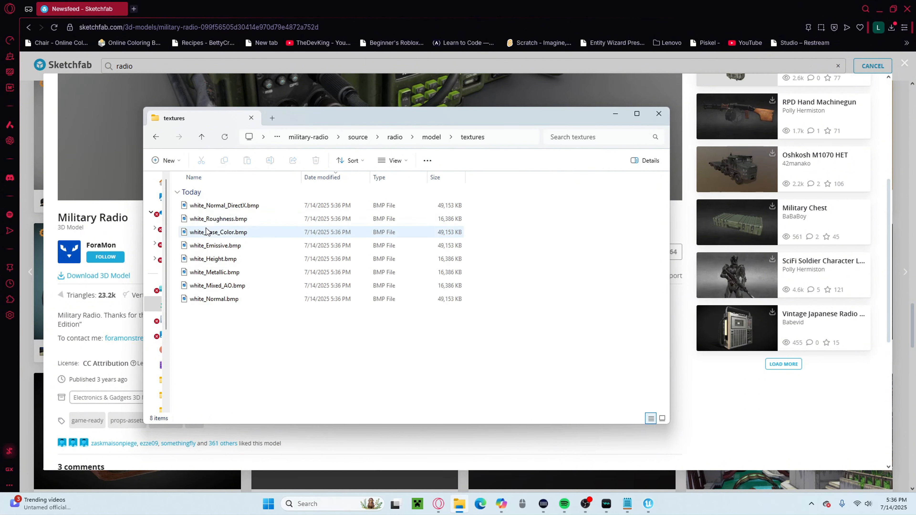
click(156, 137)
click(659, 113)
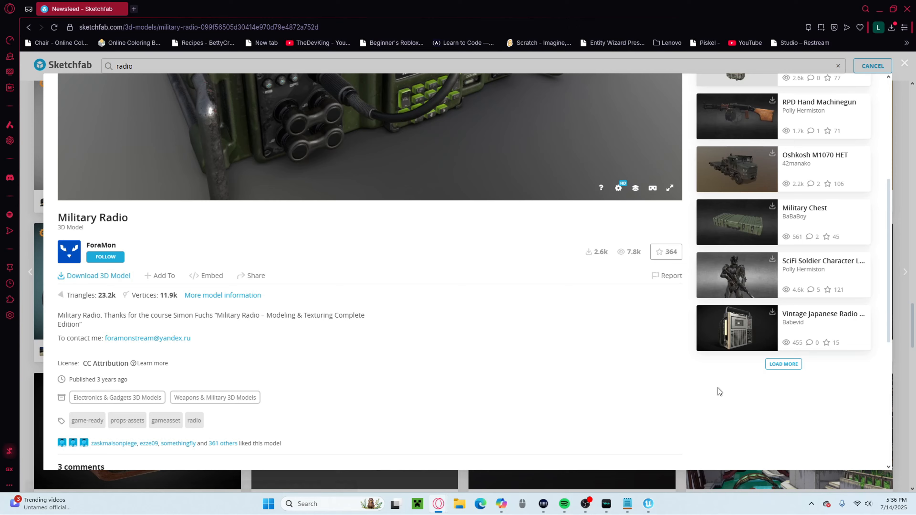
Switch to UEFN and choose radio.fbx from military-radio's source/radio/model folder for import into the props folder.
click(648, 504)
right_drag(313, 272, 294, 310)
click(31, 484)
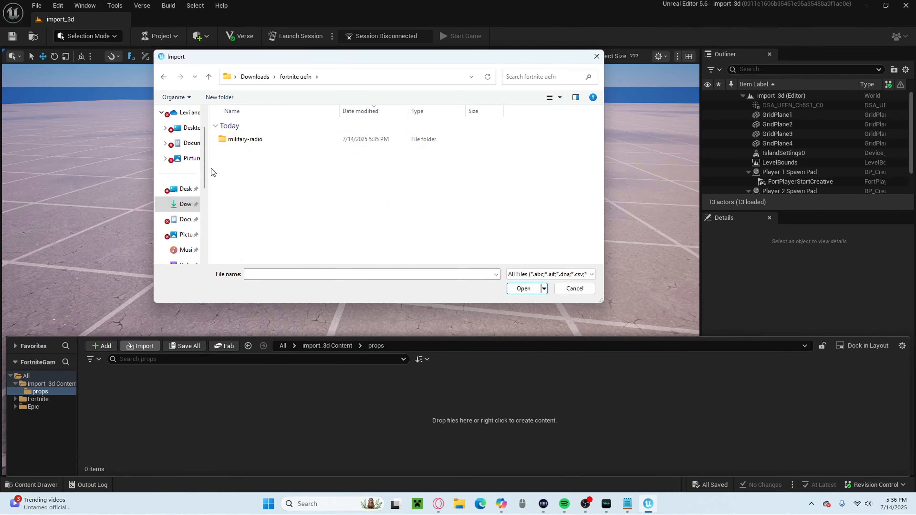
drag(210, 168, 182, 169)
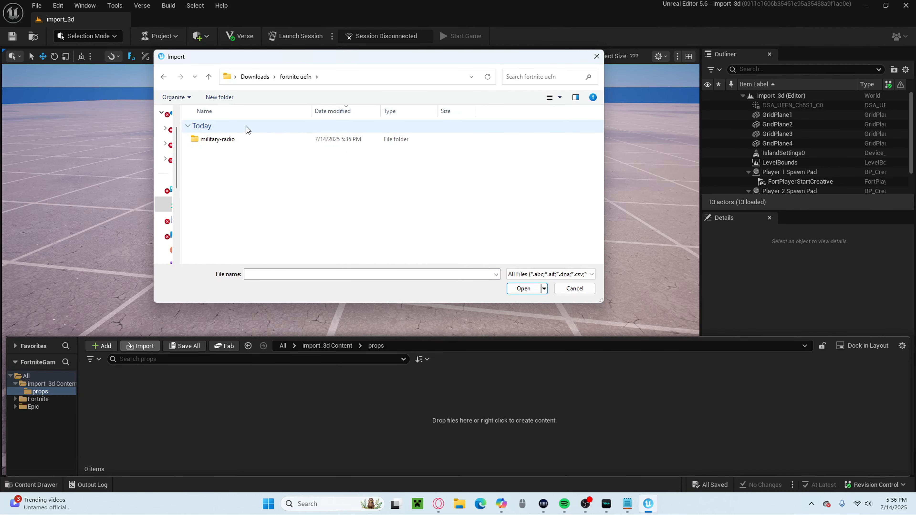
double_click(233, 141)
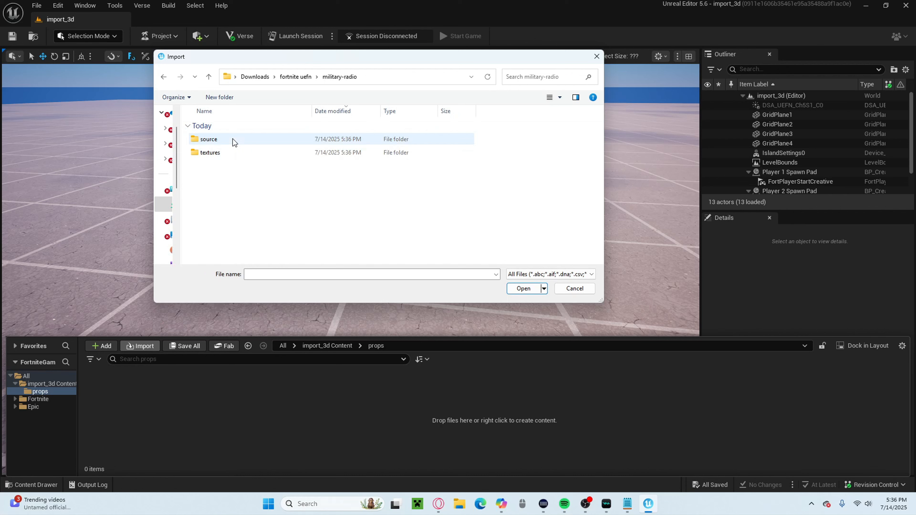
double_click(221, 139)
double_click(219, 139)
click(211, 141)
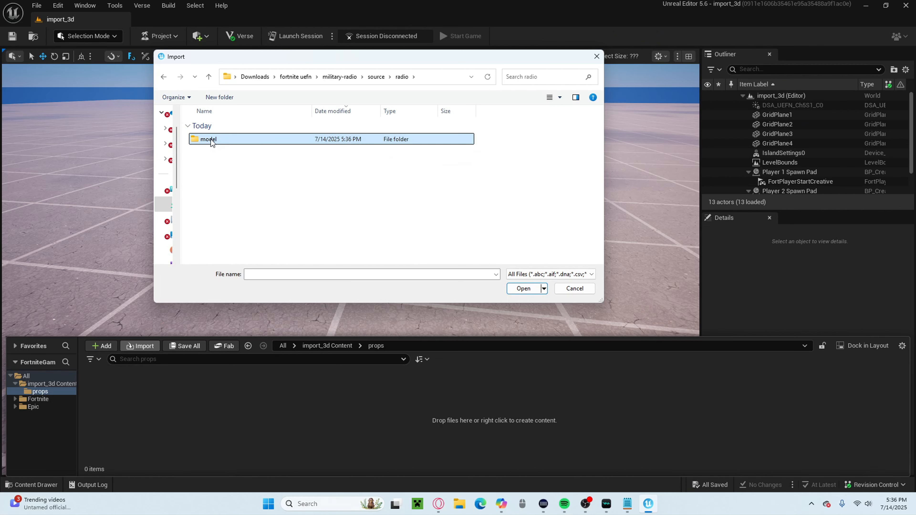
double_click(211, 140)
click(226, 140)
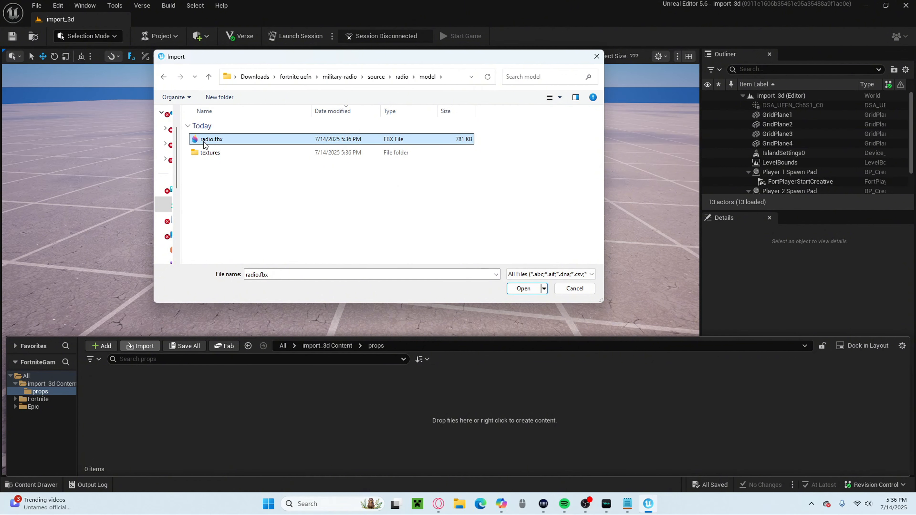
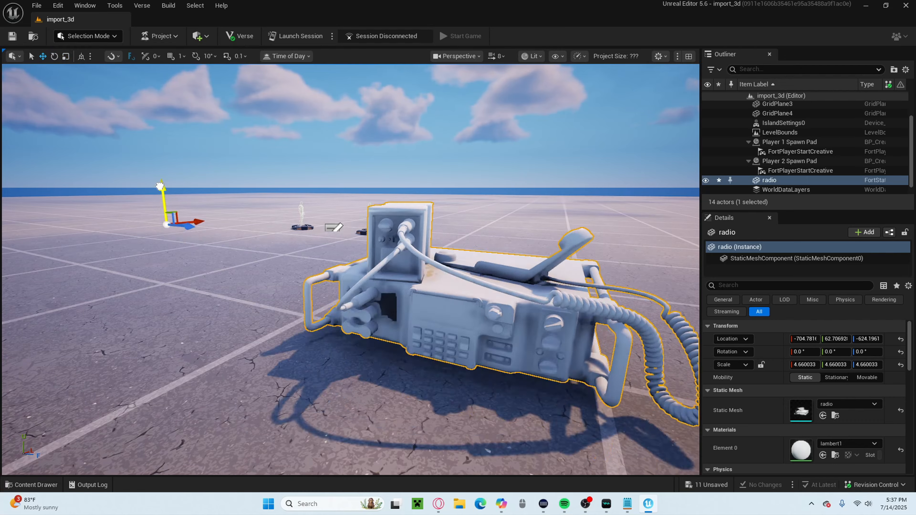
Shift the radio along the Y axis to about 132.27 and examine the untextured model in the viewport.
key(w)
right_drag(258, 206, 158, 268)
key(s)
key(w)
scroll(274, 213, down, 1)
key(s)
scroll(278, 213, down, 1)
key(w)
key(a)
key(w)
scroll(309, 206, down, 2)
key(d)
key(s)
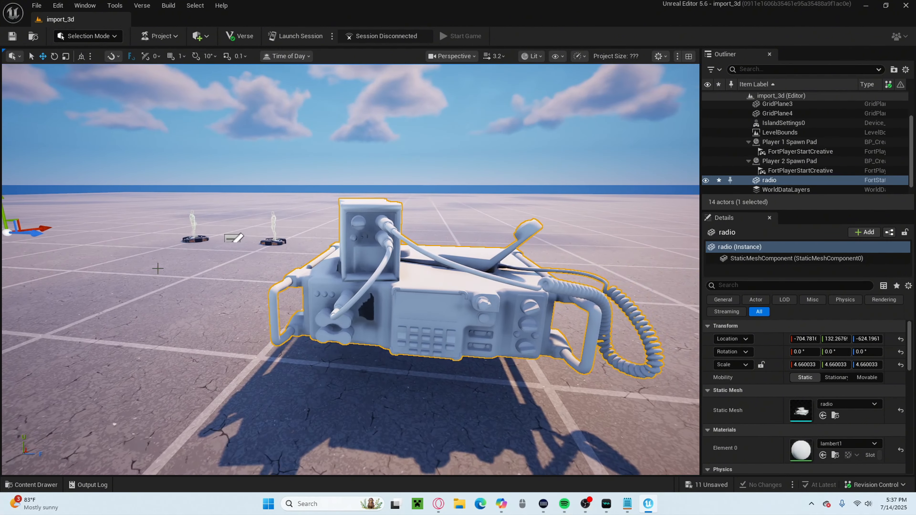
Open the lambert1 material from the props folder in a maximized editor and move its output node away from the Param node.
click(39, 485)
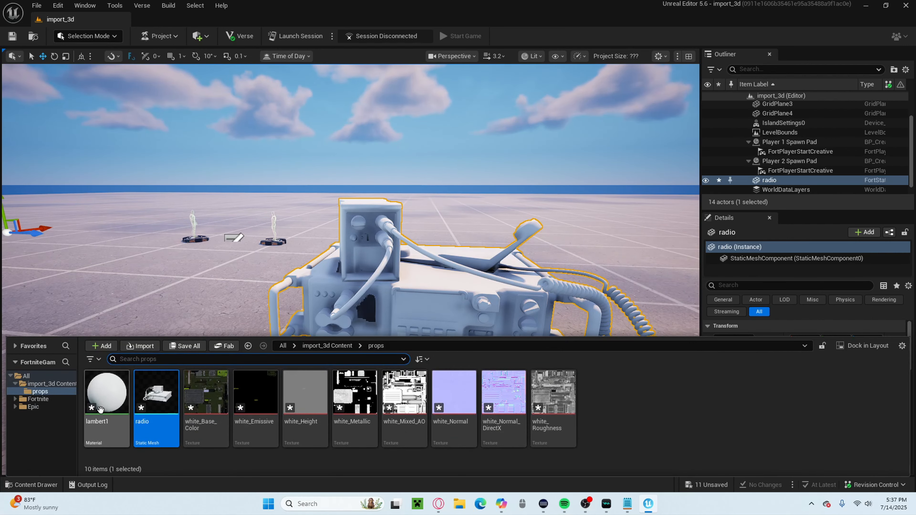
double_click(101, 410)
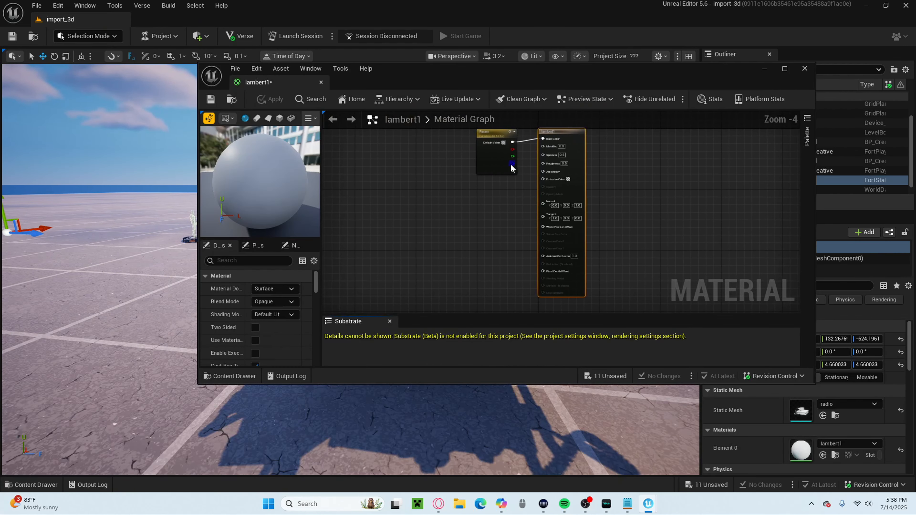
click(785, 69)
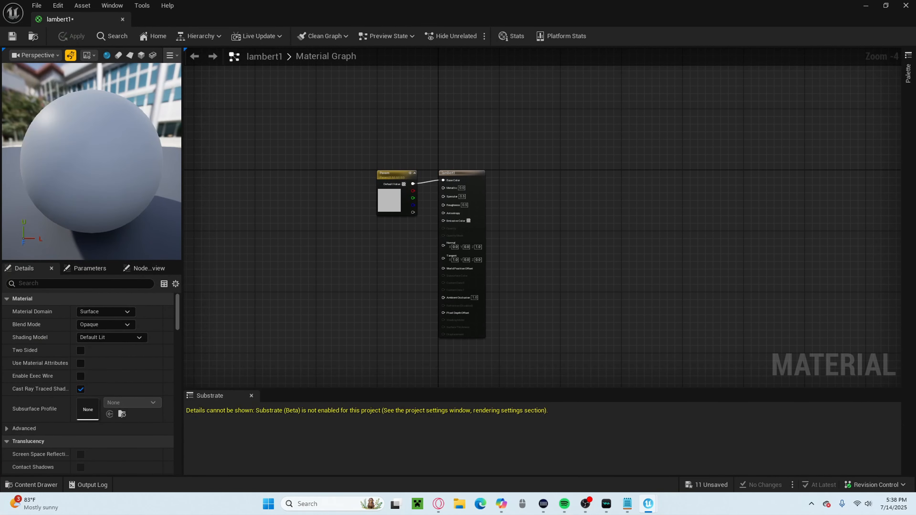
scroll(316, 234, up, 4)
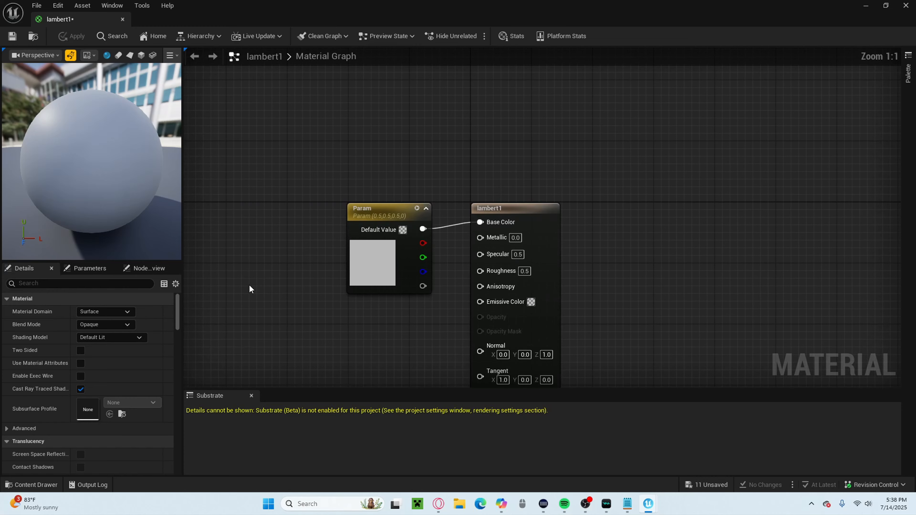
right_drag(298, 304, 238, 305)
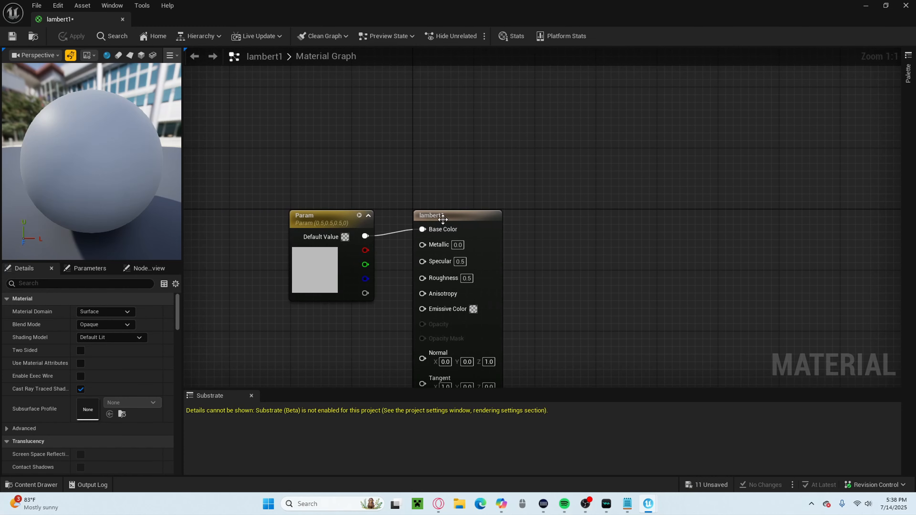
drag(443, 219, 520, 168)
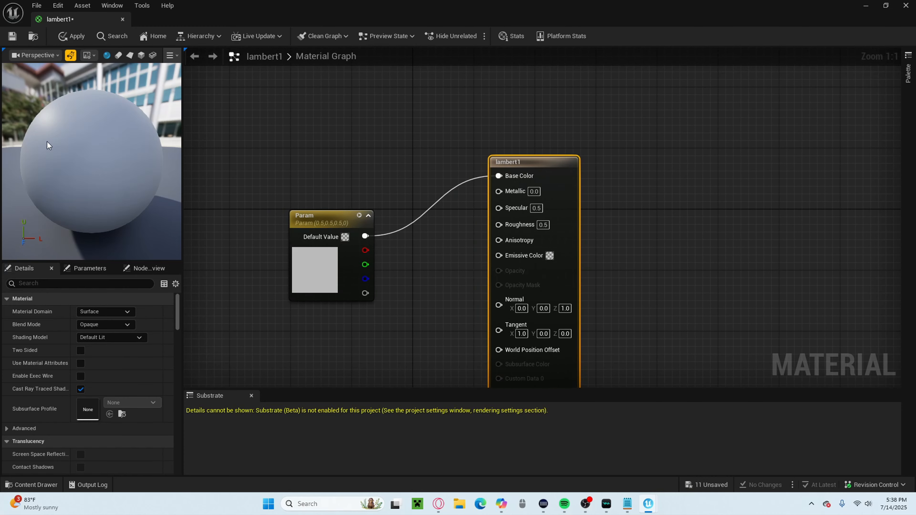
Delete the Param node that feeds Base Color in the lambert1 material graph.
drag(49, 145, 54, 132)
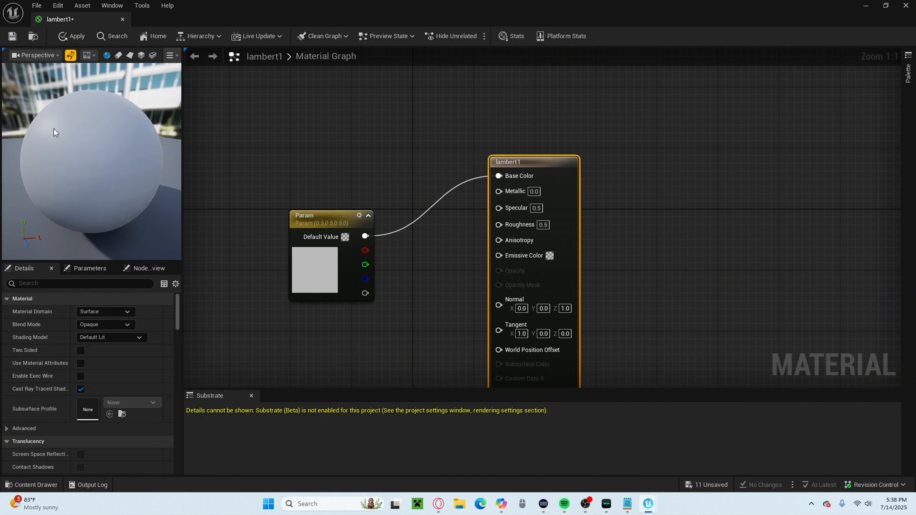
drag(326, 224, 271, 205)
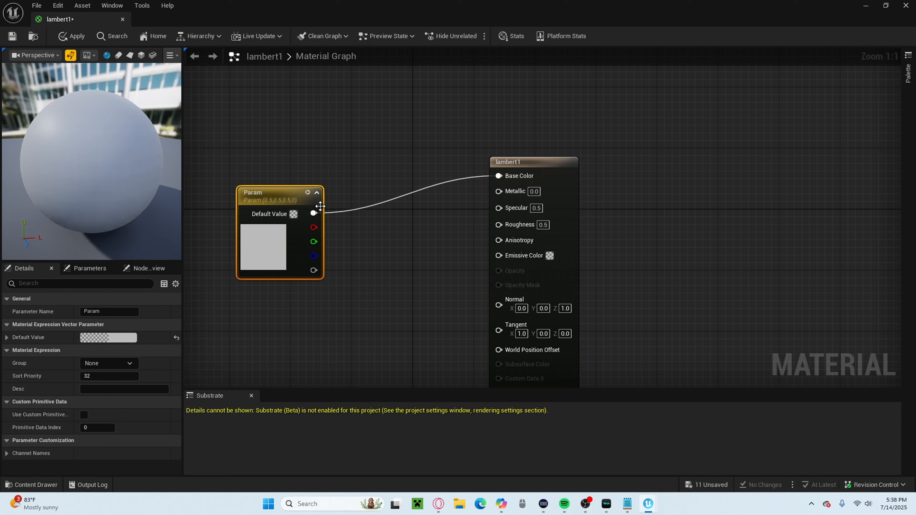
drag(314, 229, 318, 228)
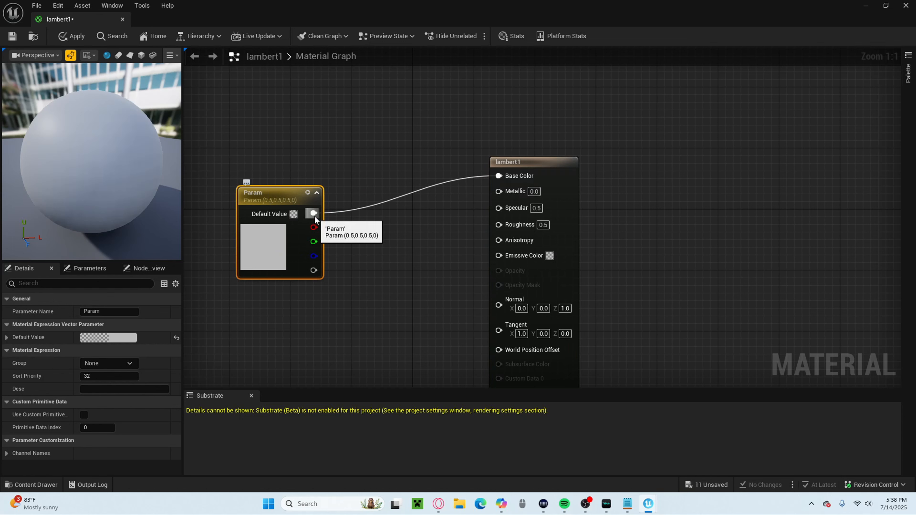
click(366, 208)
right_click(281, 195)
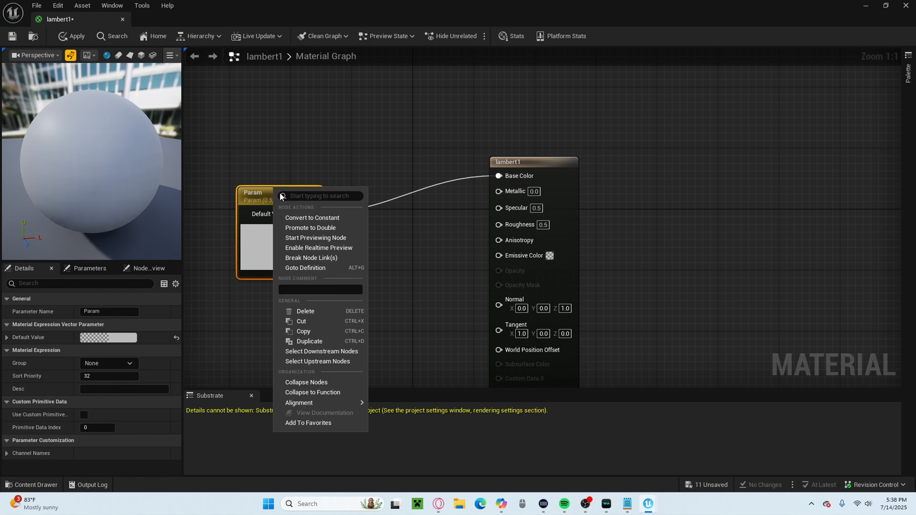
click(319, 313)
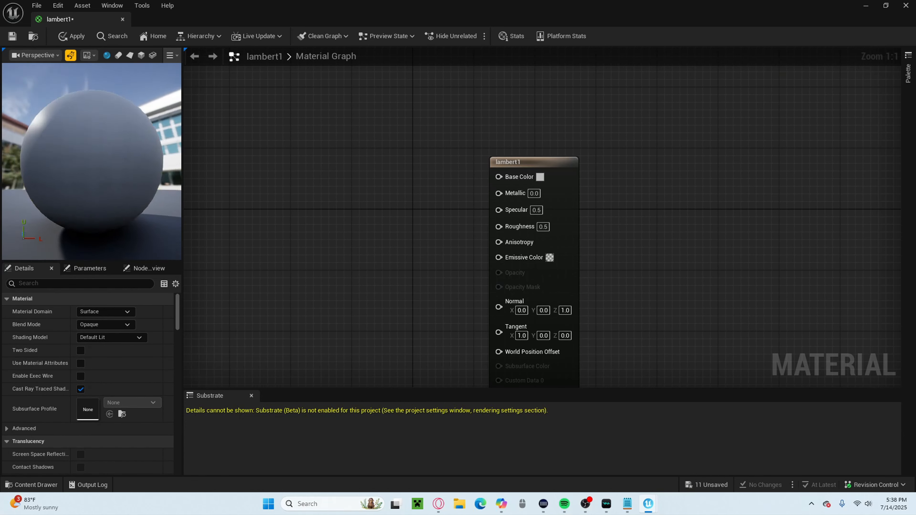
drag(115, 164, 197, 170)
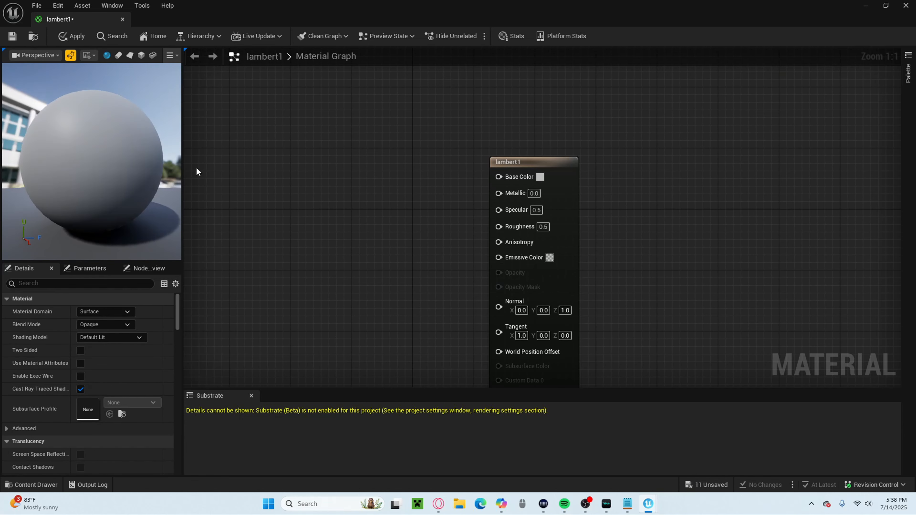
click(540, 177)
drag(595, 233, 623, 239)
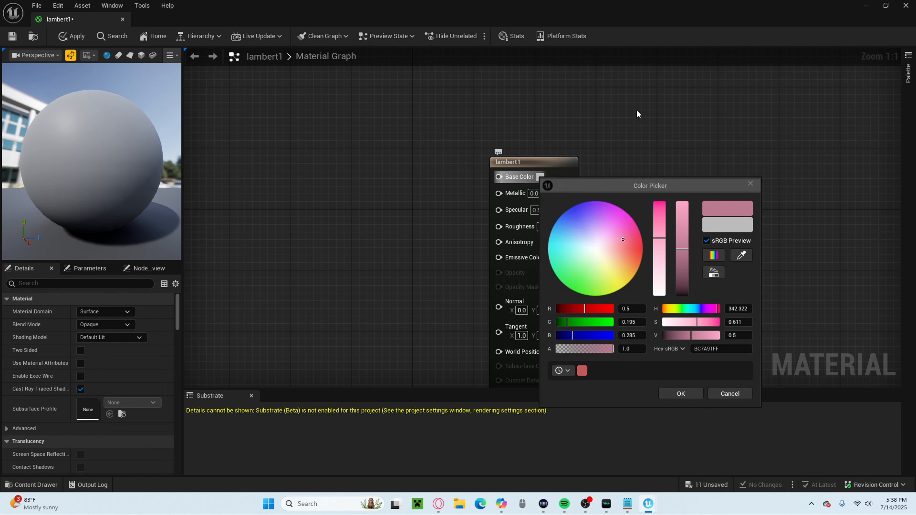
click(750, 181)
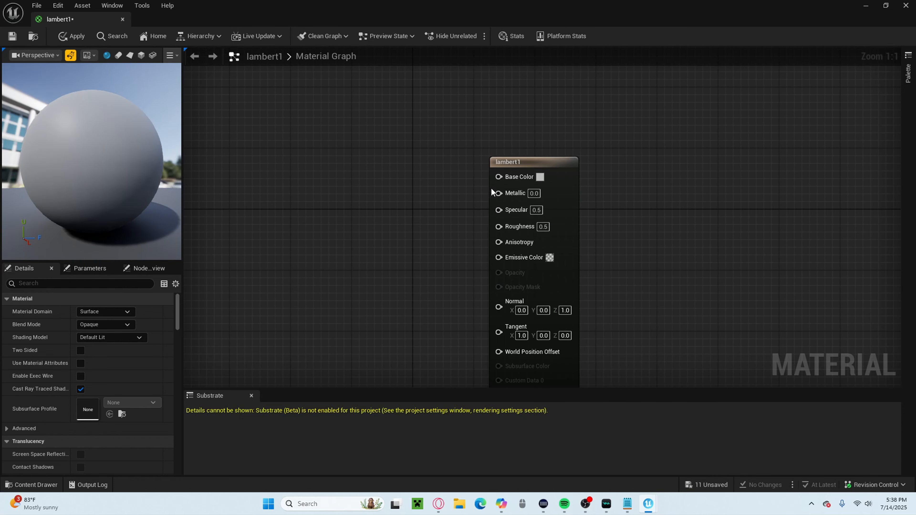
right_drag(353, 215, 407, 193)
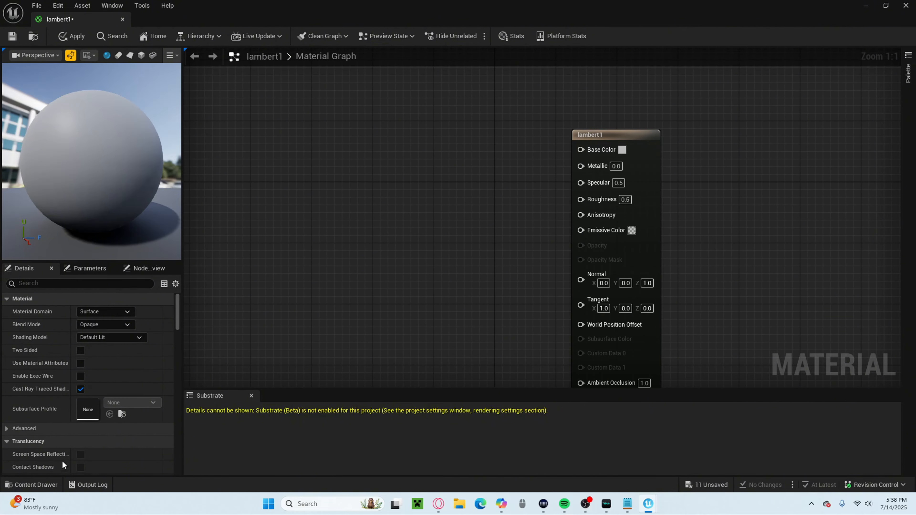
click(36, 484)
click(404, 284)
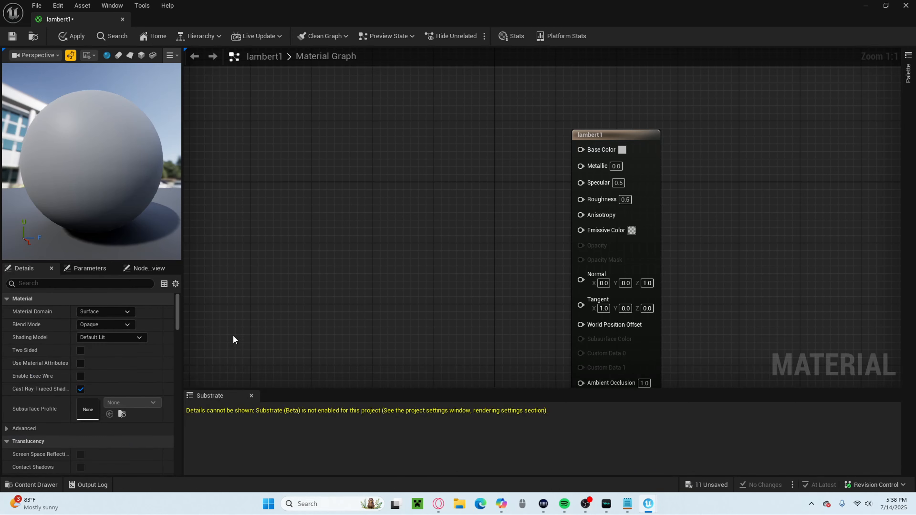
Enable Used with Skeletal Mesh in the Usage settings of the lambert1 material.
click(646, 134)
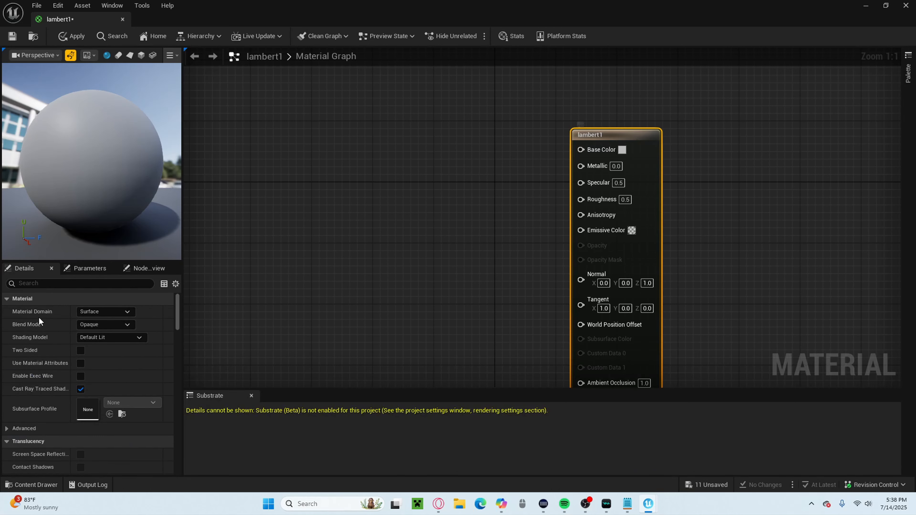
scroll(88, 372, down, 10)
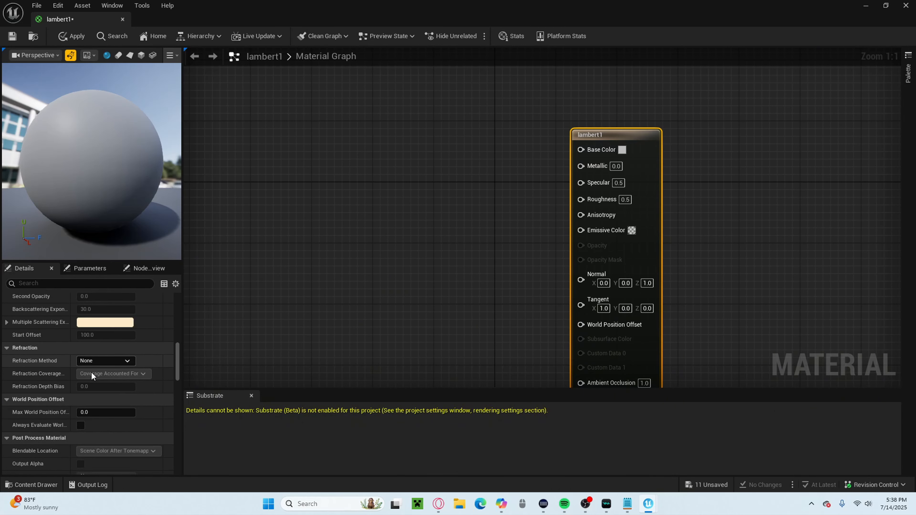
scroll(91, 372, down, 15)
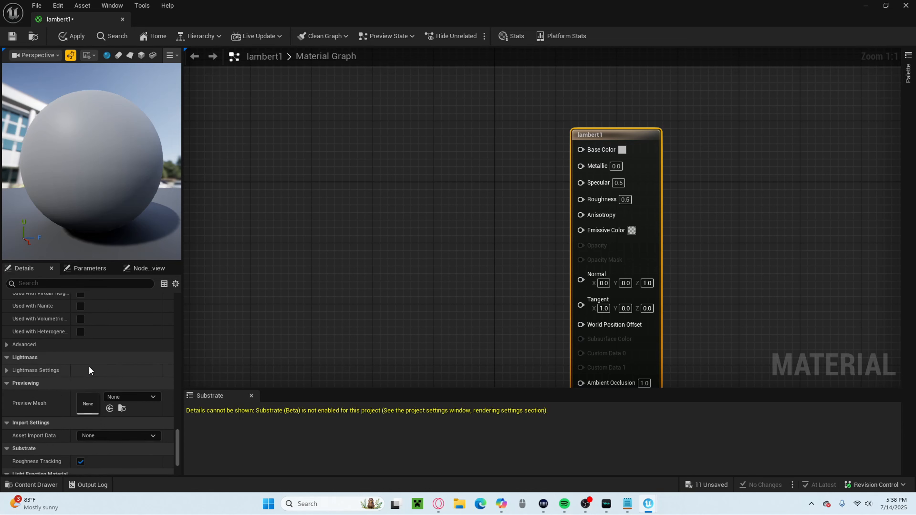
scroll(89, 367, down, 2)
scroll(93, 372, up, 8)
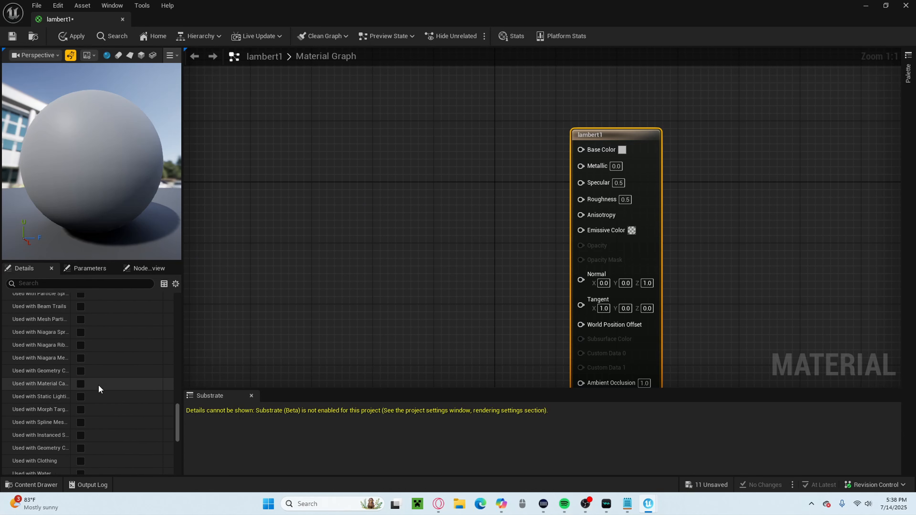
scroll(98, 385, up, 5)
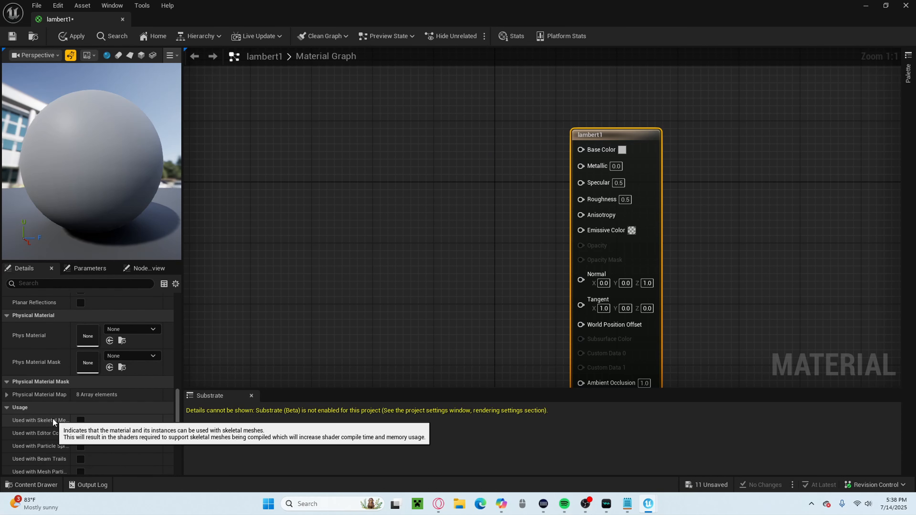
click(80, 421)
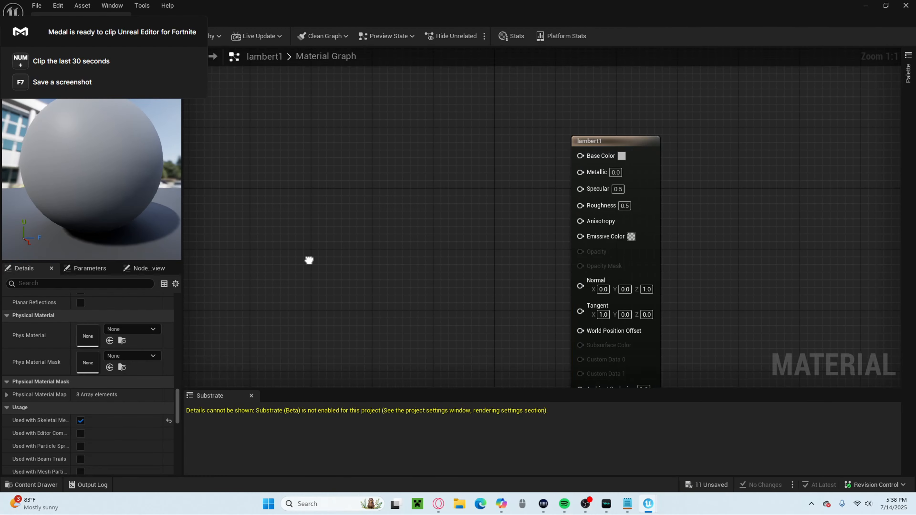
Add the white_Base_Color texture from the props folder to the material graph, beside the lambert1 node.
right_drag(308, 260, 264, 321)
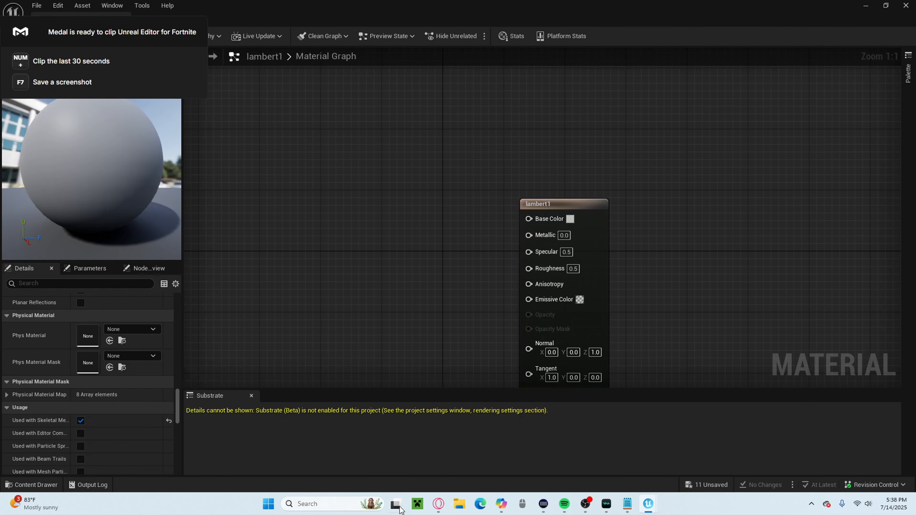
click(32, 485)
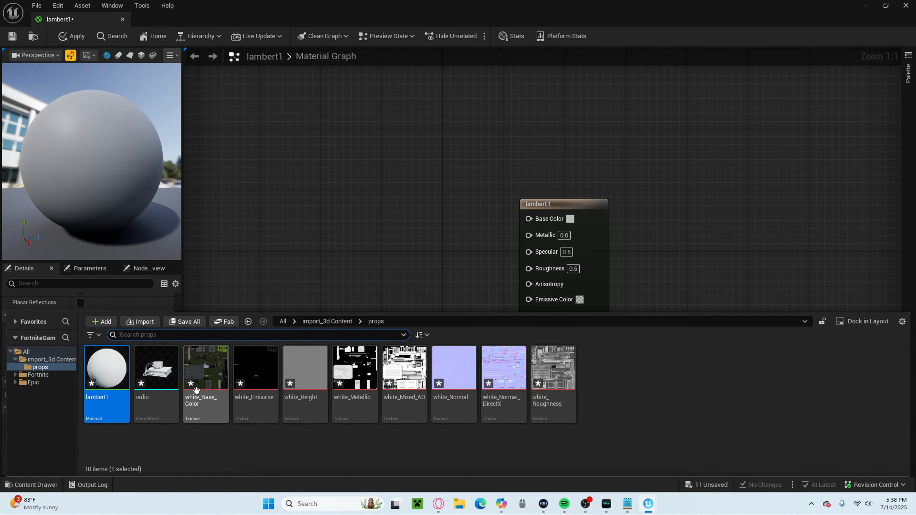
drag(220, 390, 274, 187)
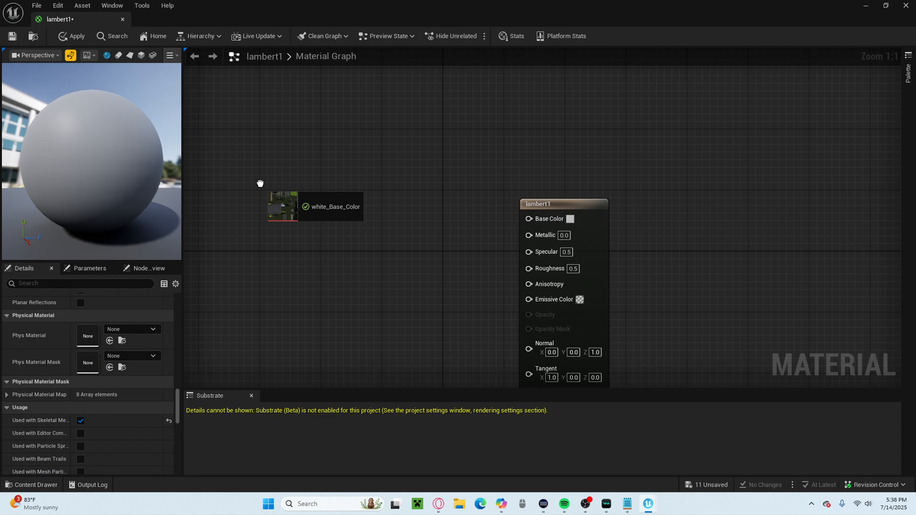
right_drag(411, 242, 363, 265)
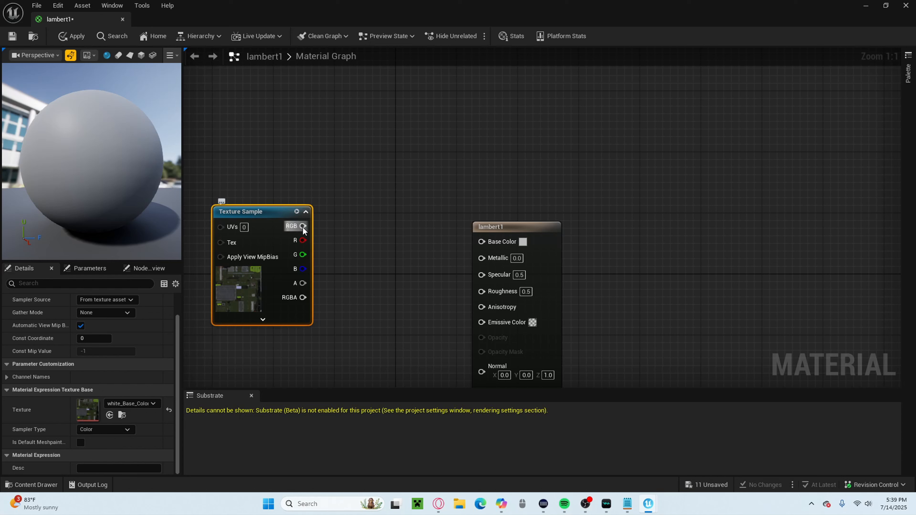
Connect the Texture Sample's RGB output to lambert1's Base Color, place the nodes closer together, and apply the material changes.
drag(471, 259, 348, 216)
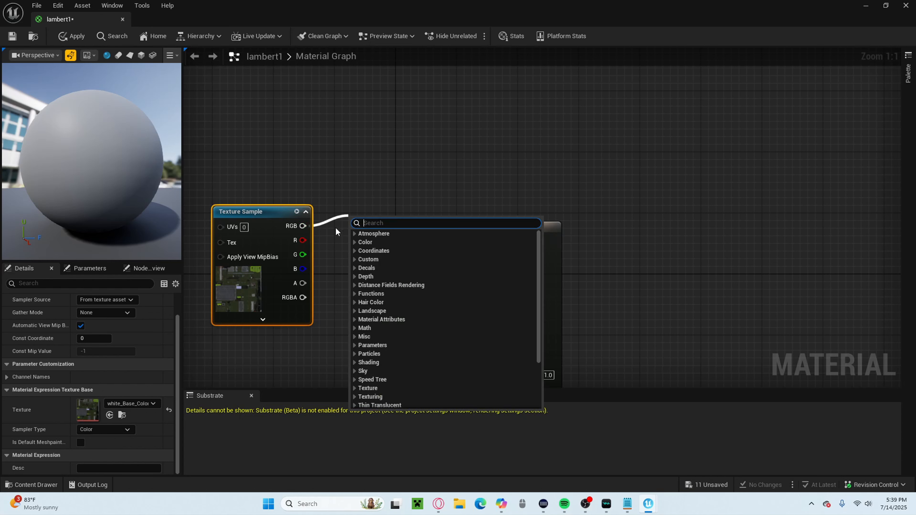
click(240, 211)
drag(241, 211, 264, 227)
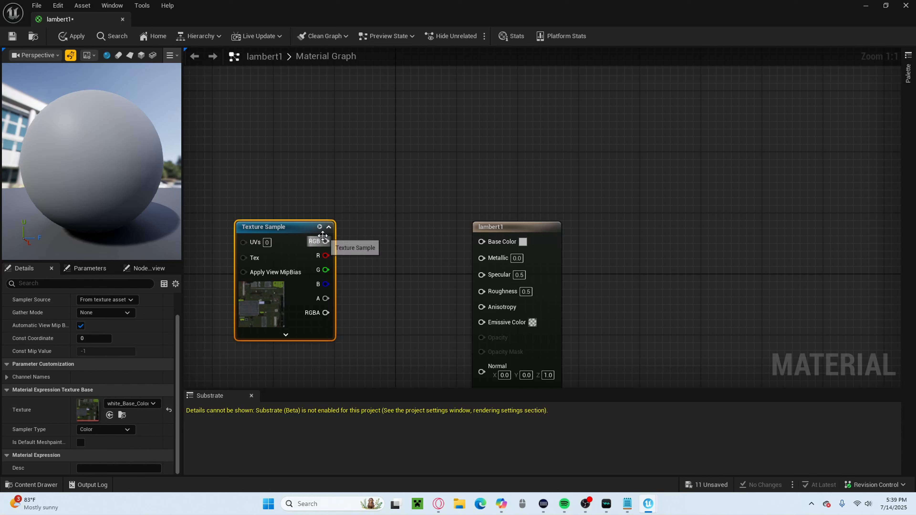
drag(403, 247, 482, 242)
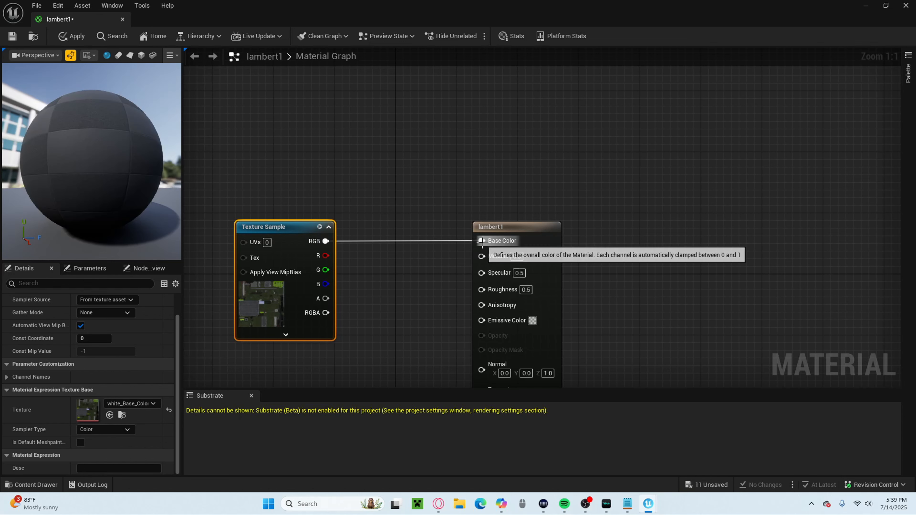
drag(288, 227, 350, 226)
drag(50, 150, 82, 56)
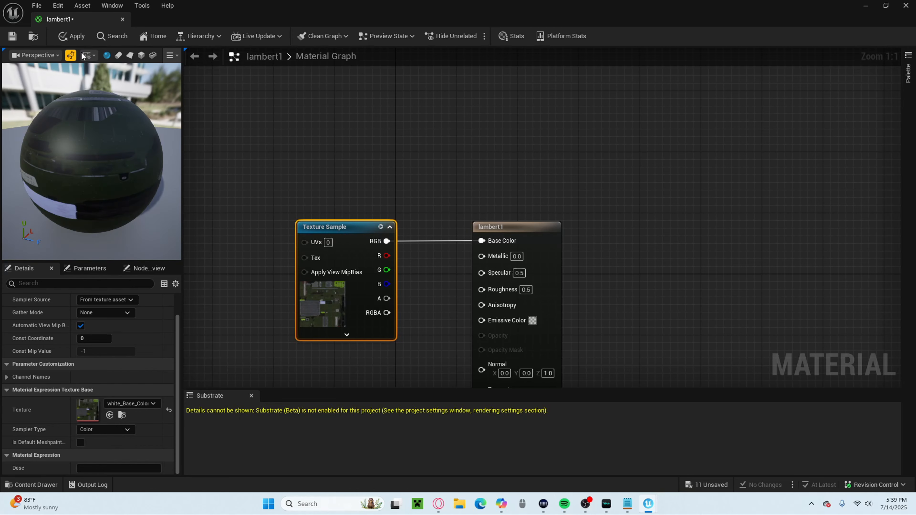
Return to the level viewport and examine the radio's applied base color texture up close.
click(865, 6)
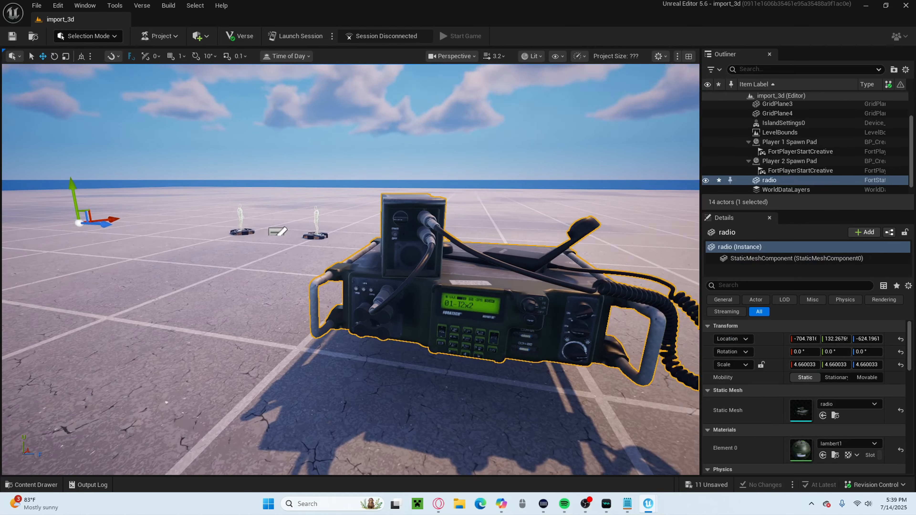
right_drag(350, 270, 334, 307)
key(d)
key(w)
key(w)
key(s)
key(w)
key(w)
key(s)
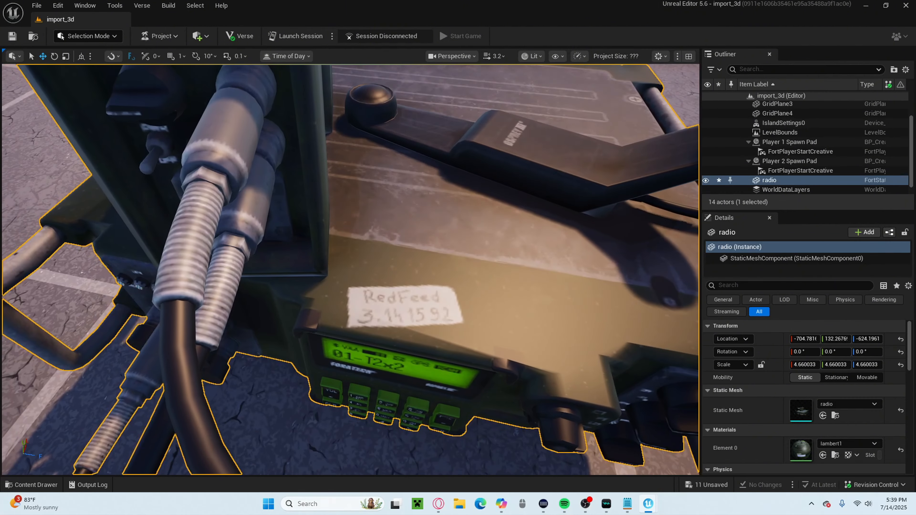
key(f)
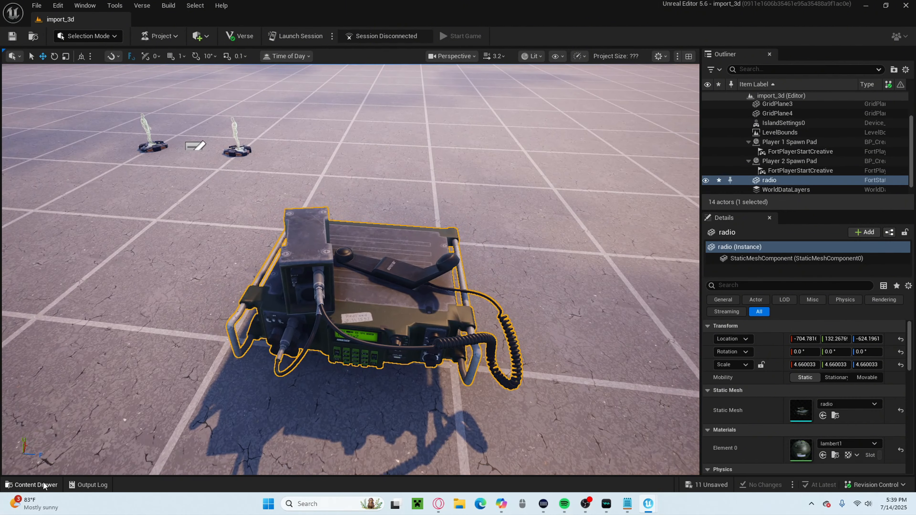
Reopen the lambert1 material graph from the props folder.
click(43, 485)
double_click(101, 390)
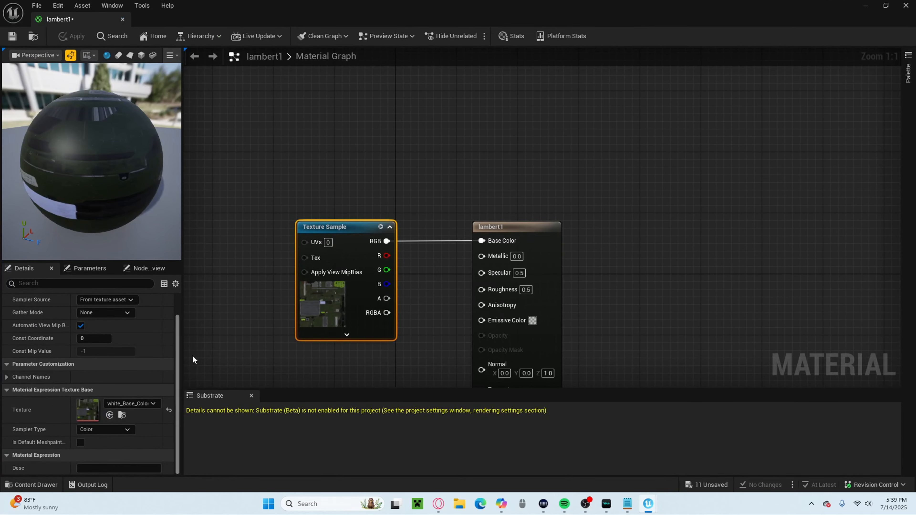
right_drag(407, 161, 506, 80)
click(36, 484)
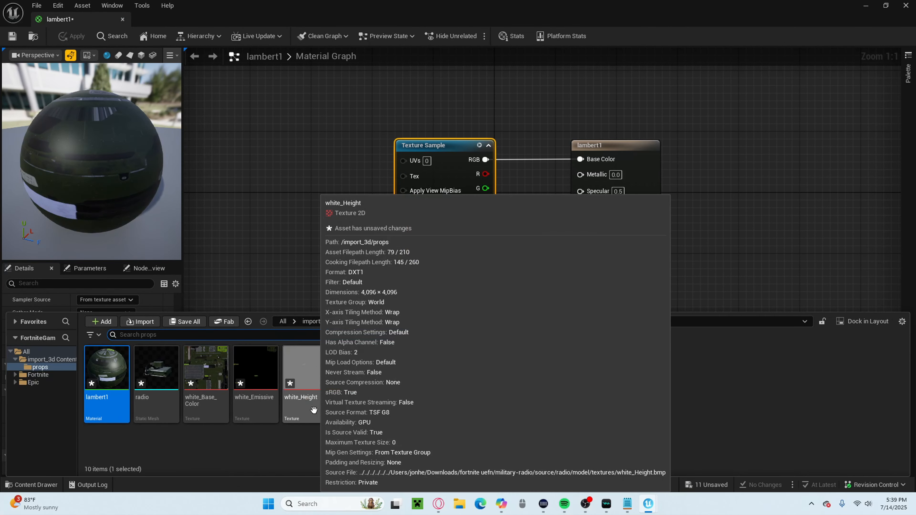
drag(314, 411, 288, 146)
right_drag(345, 283, 293, 250)
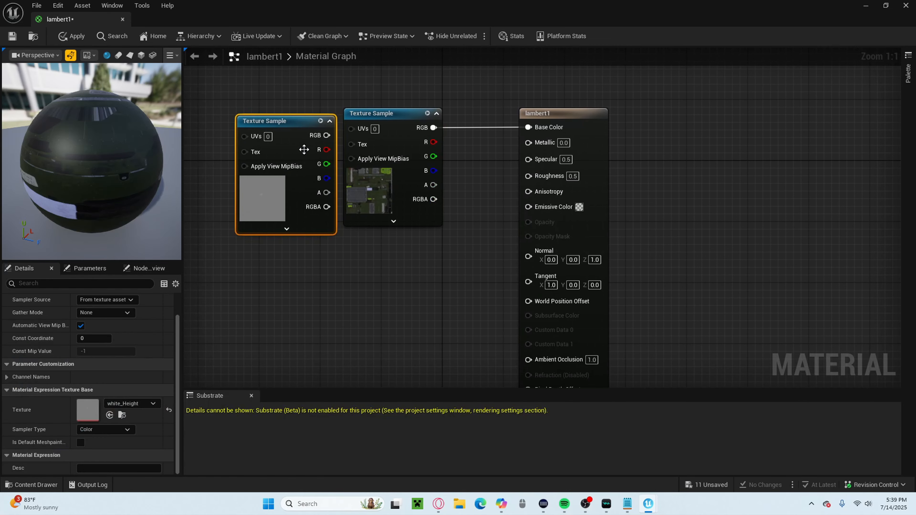
drag(295, 132, 355, 270)
right_drag(482, 284, 427, 216)
right_click(285, 201)
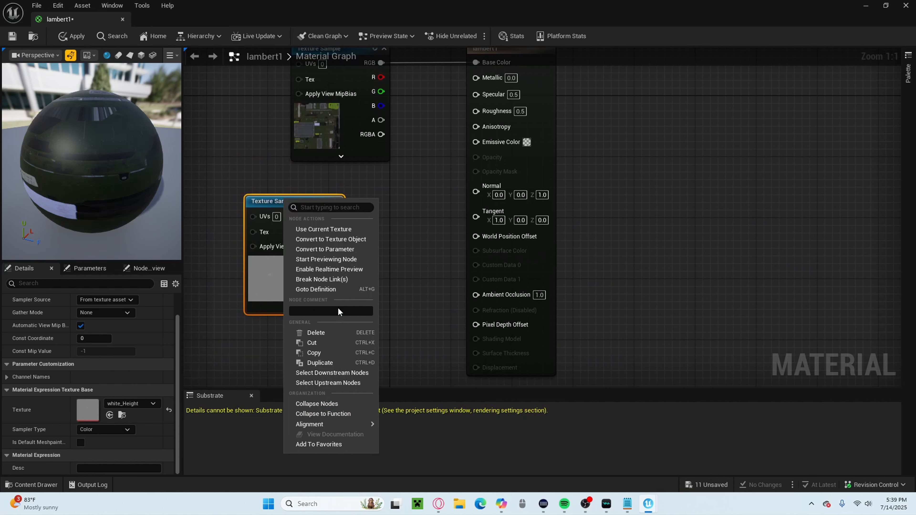
click(334, 334)
Add the white_Metallic texture to the material graph below the base color node and connect its RGB output to lambert1's Metallic input.
click(62, 485)
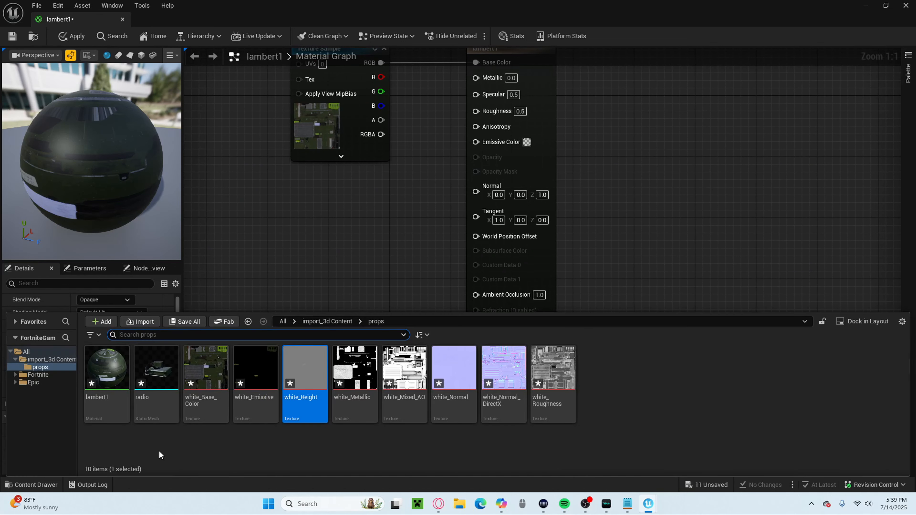
drag(355, 368, 255, 208)
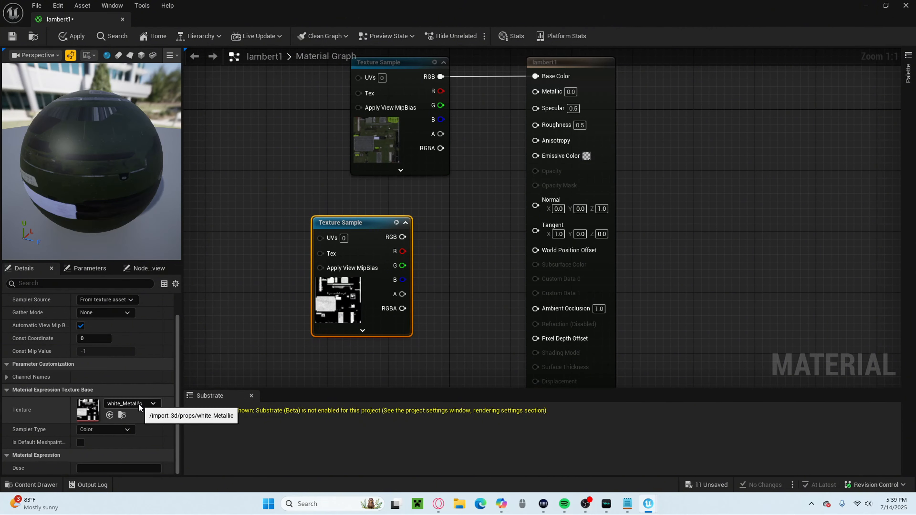
drag(382, 224, 319, 217)
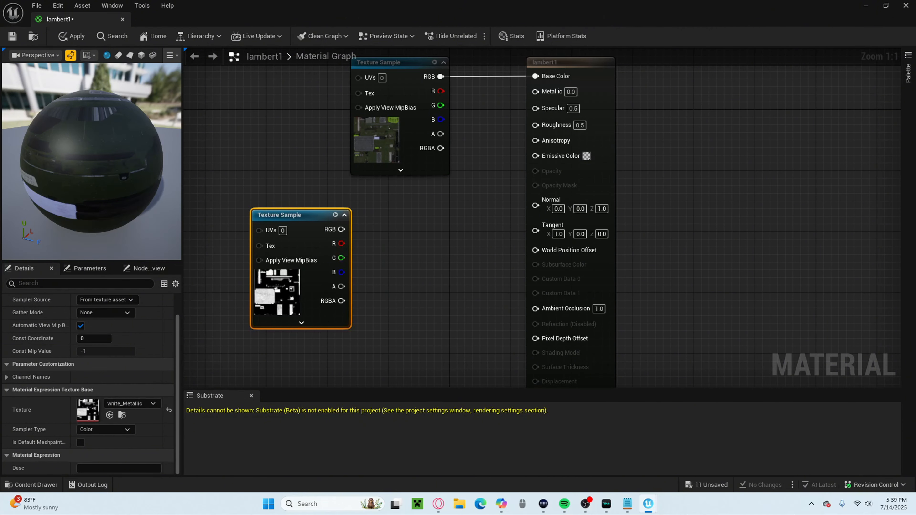
right_drag(361, 244, 342, 279)
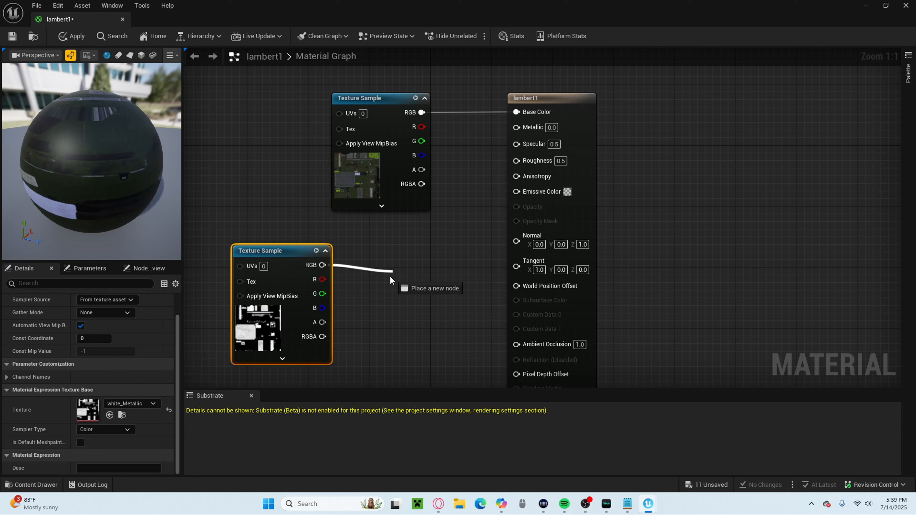
drag(412, 287, 475, 252)
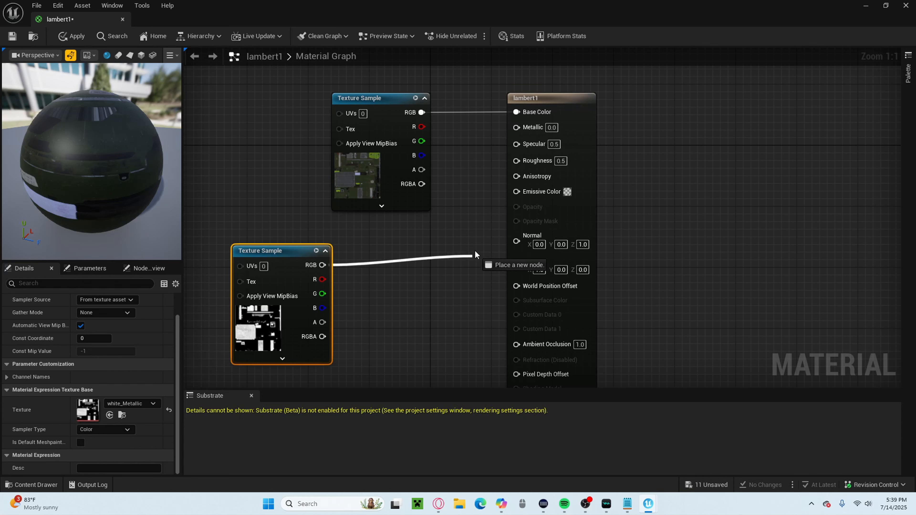
drag(495, 134, 521, 129)
drag(293, 251, 389, 239)
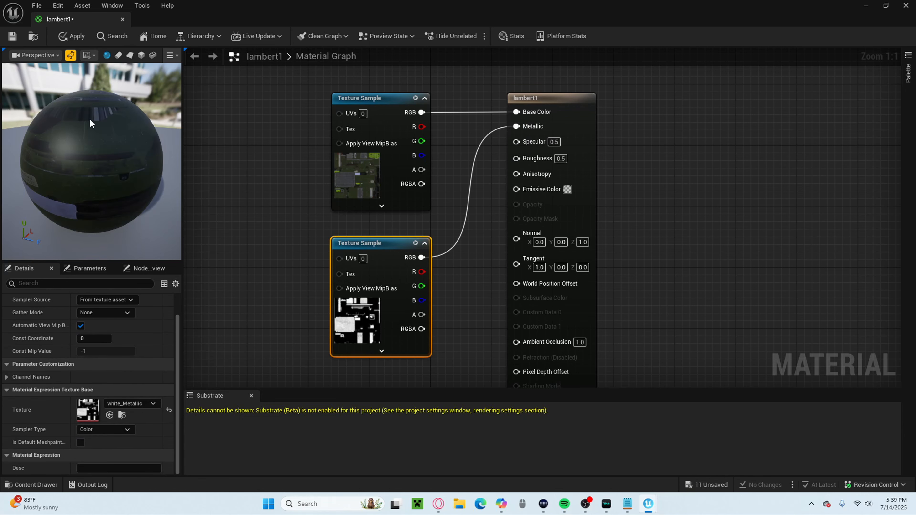
Spread the base color and metallic Texture Sample nodes farther away from the lambert1 node to make room in the graph.
drag(89, 121, 144, 119)
drag(191, 195, 213, 195)
right_drag(534, 267, 306, 223)
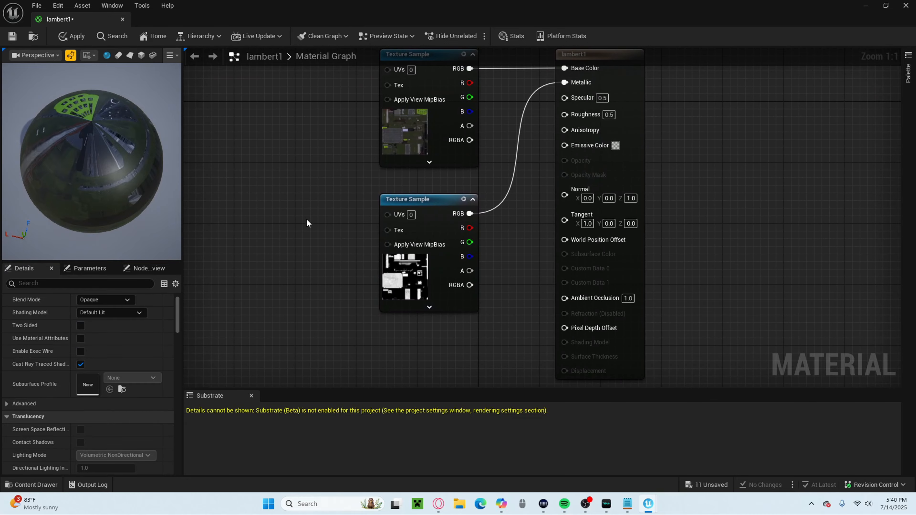
drag(379, 199, 218, 140)
right_drag(416, 230, 416, 315)
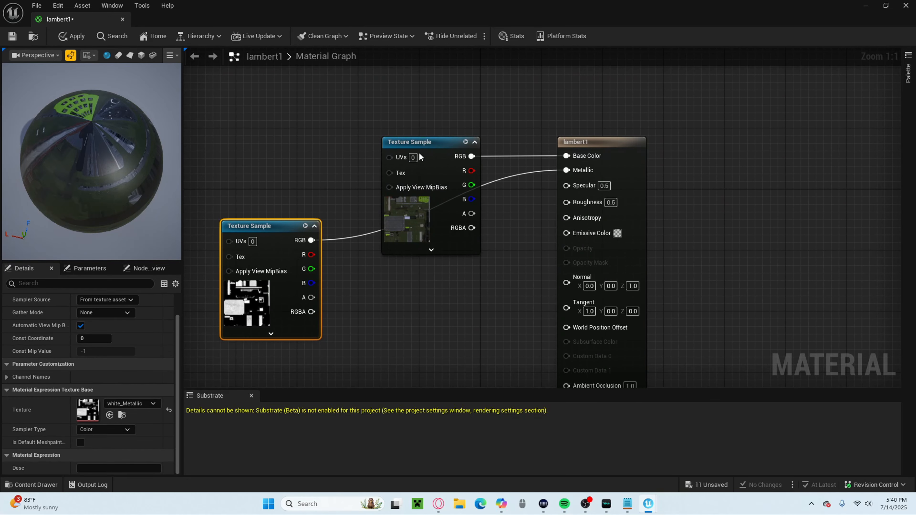
drag(419, 147, 332, 104)
Add the white_Roughness texture to the graph, connect its RGB output to lambert1's Roughness input, and apply the material changes.
click(41, 485)
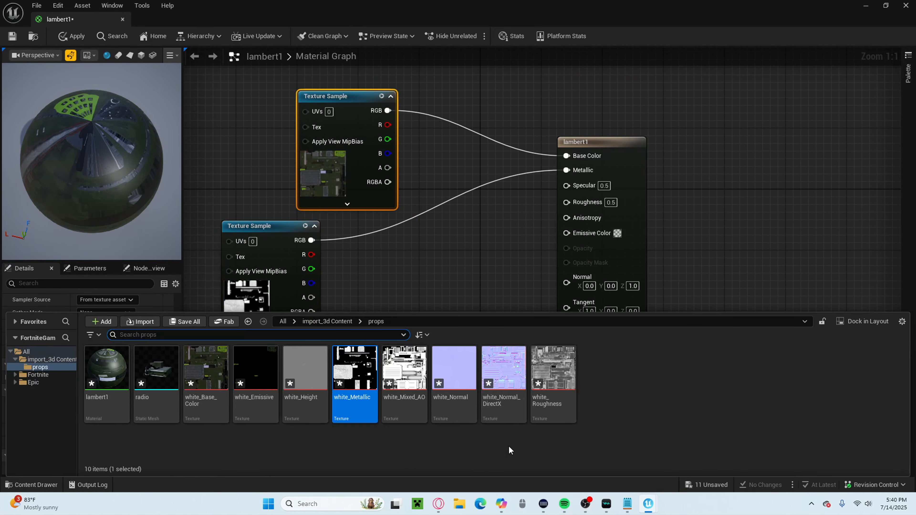
drag(554, 372, 411, 287)
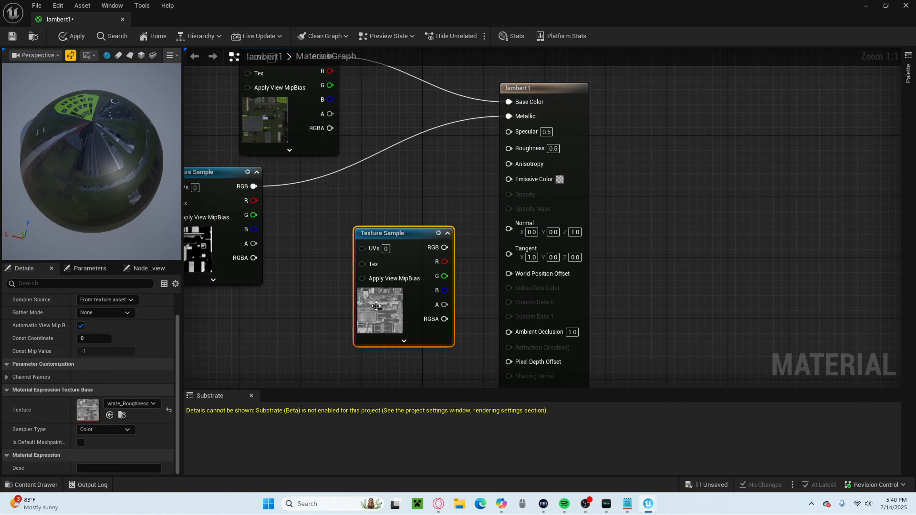
drag(420, 234, 382, 235)
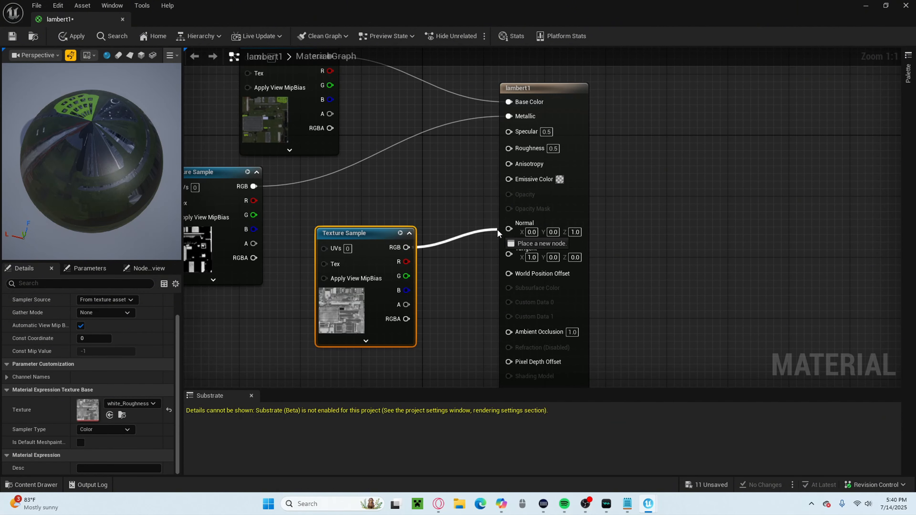
drag(510, 147, 510, 148)
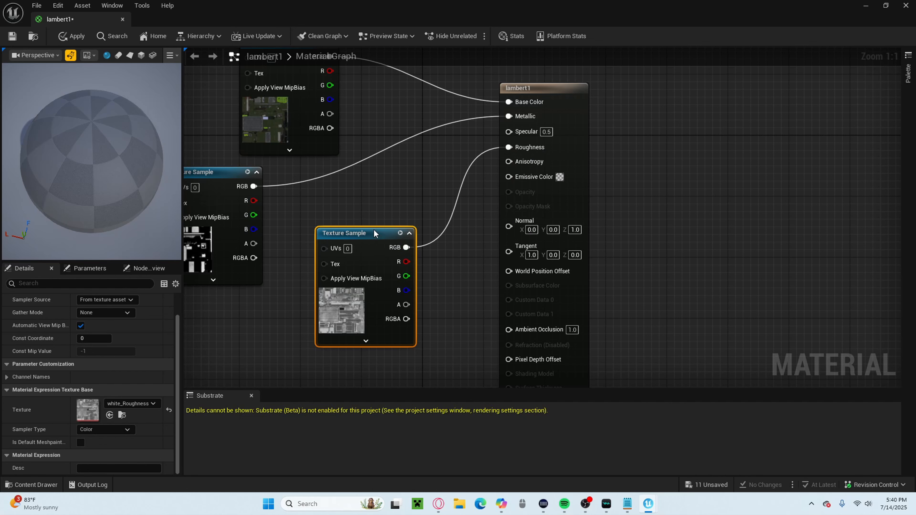
drag(373, 229, 359, 230)
click(69, 35)
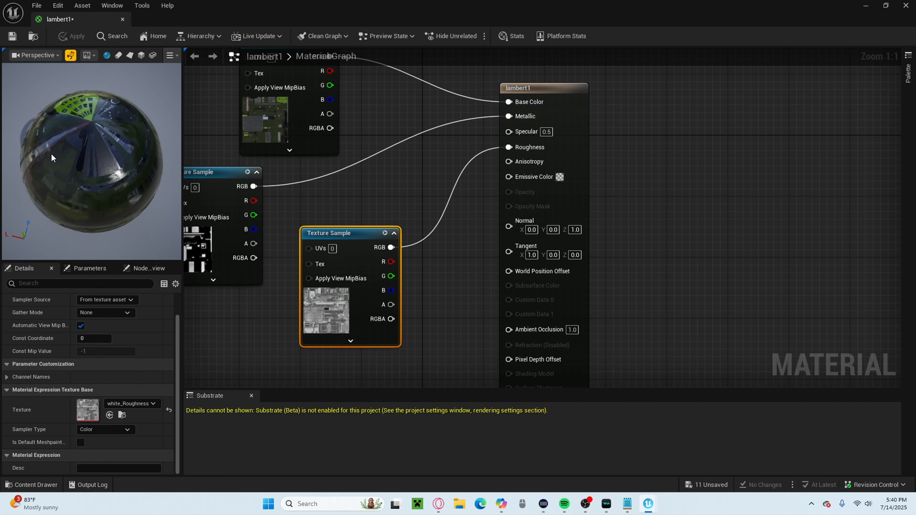
drag(51, 154, 163, 201)
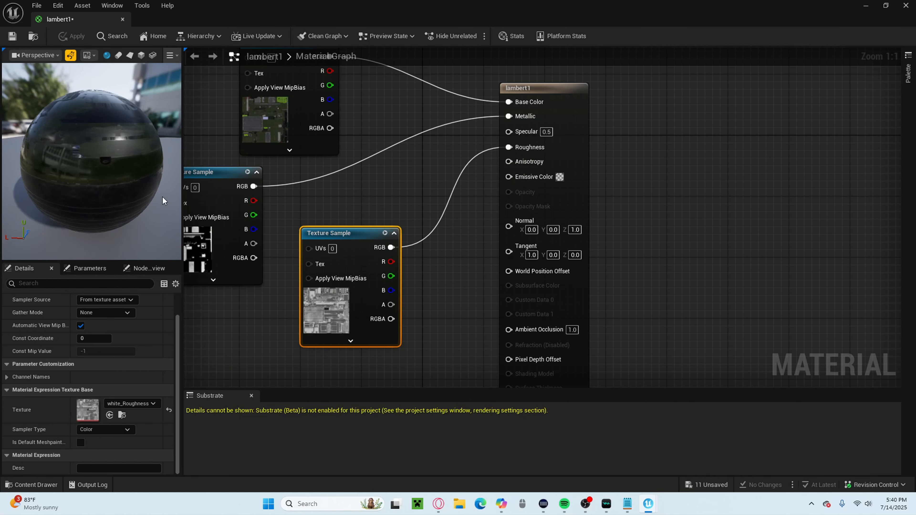
Add the white_Normal_DirectX texture, connect its RGB output to lambert1's Normal input, place the node above lambert1, and apply the changes.
click(54, 484)
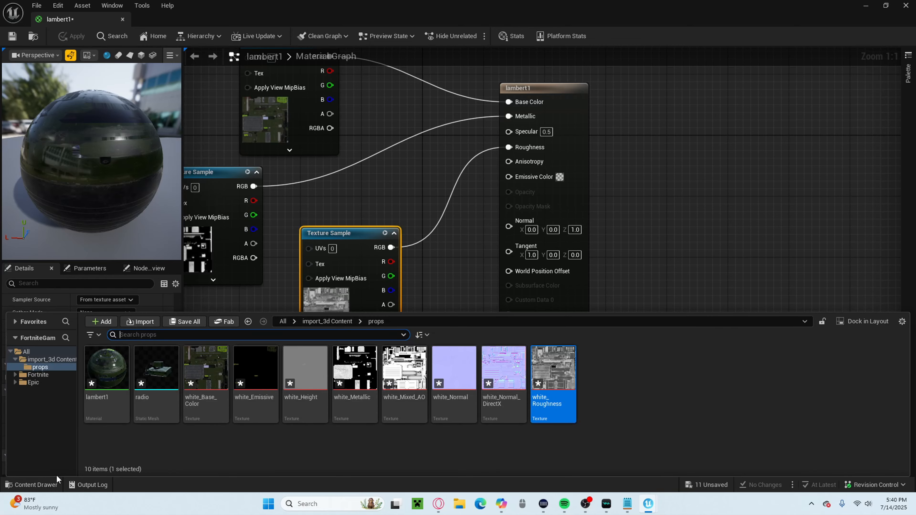
drag(511, 396, 343, 161)
right_drag(326, 234, 332, 296)
click(34, 483)
drag(504, 383, 651, 135)
right_drag(546, 223, 415, 285)
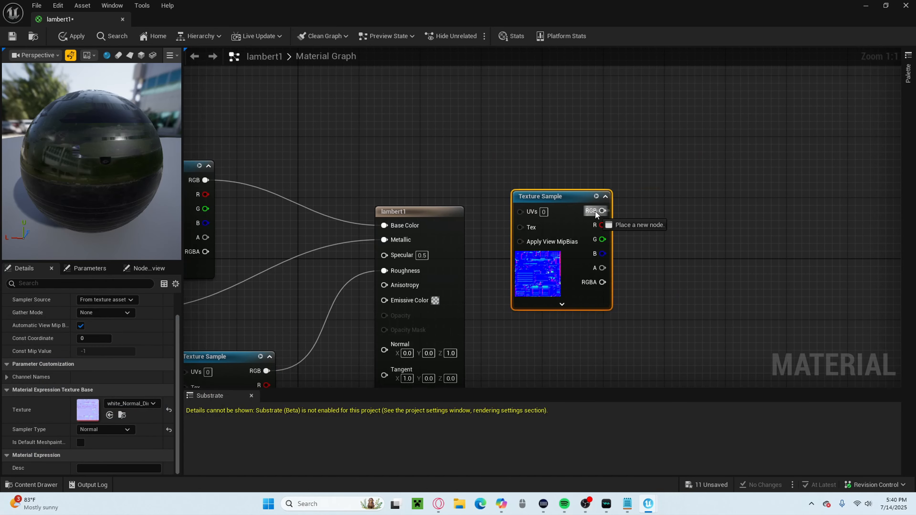
drag(603, 211, 384, 351)
drag(555, 195, 326, 104)
drag(113, 165, 150, 195)
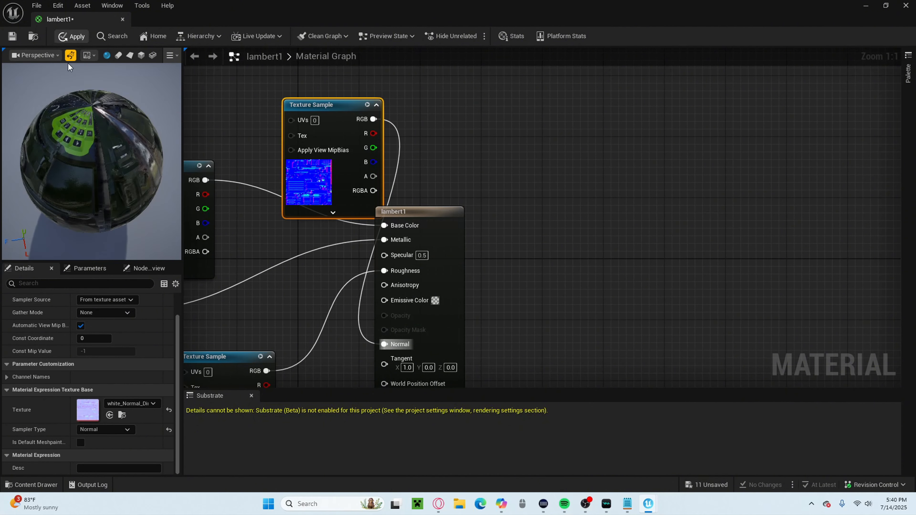
Add the white_Emissive texture to the graph, connect its RGB output to lambert1's Emissive Color input, and apply the material changes.
click(35, 485)
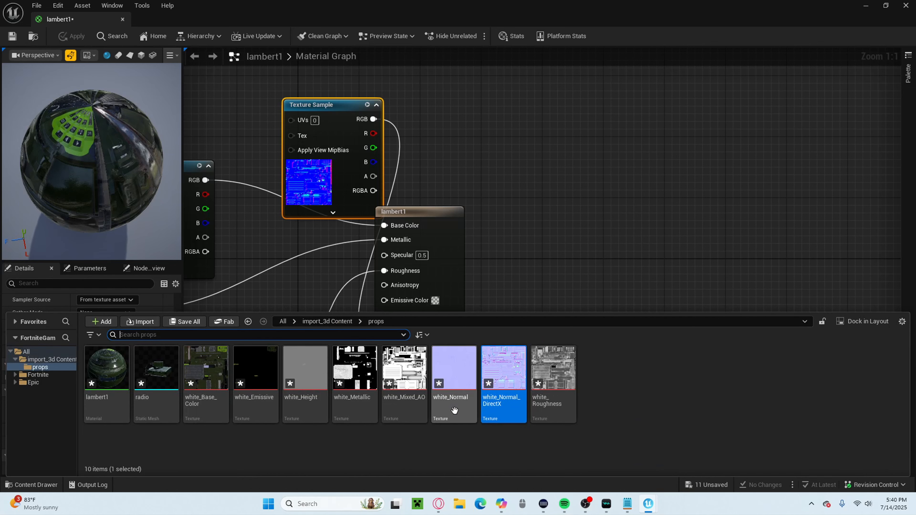
click(489, 393)
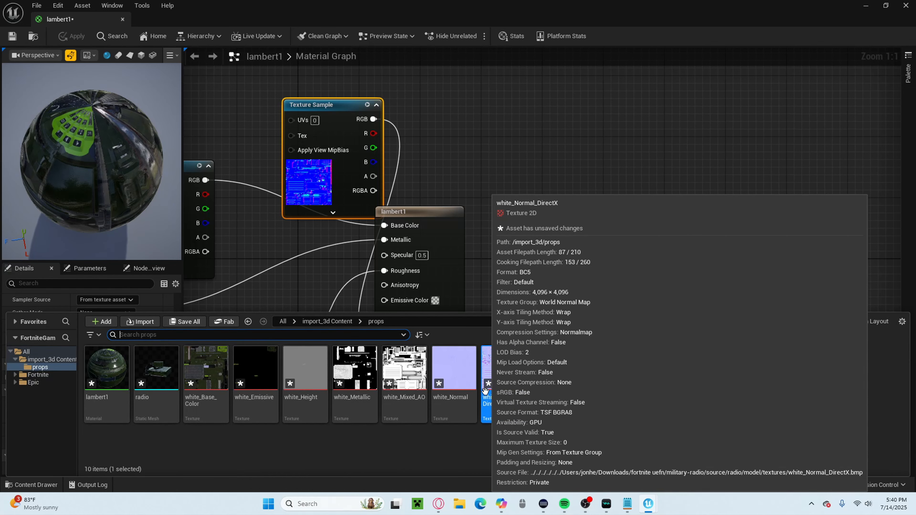
right_drag(570, 228, 618, 130)
click(44, 485)
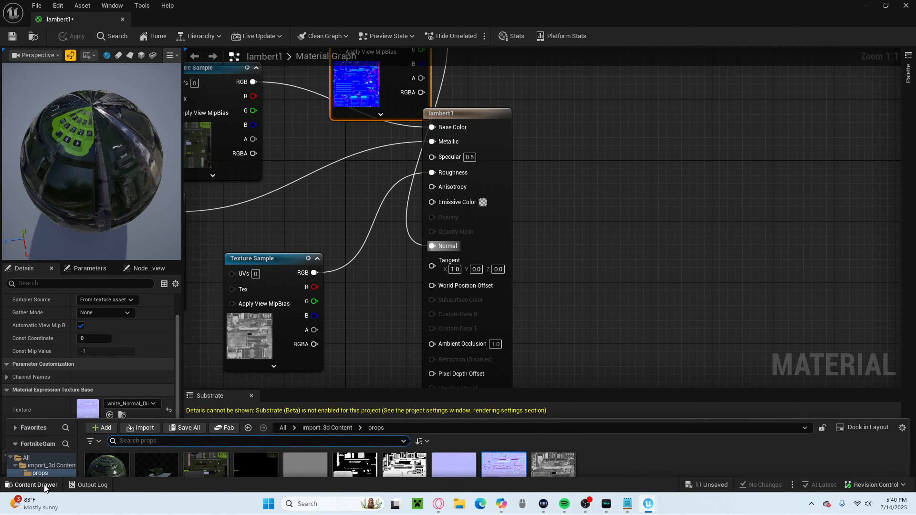
drag(251, 415, 628, 174)
drag(710, 189, 432, 202)
drag(75, 154, 141, 159)
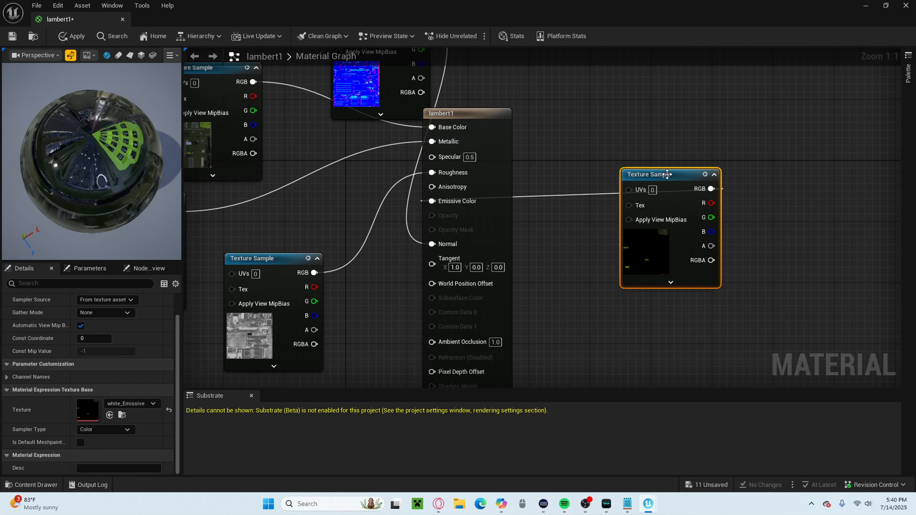
click(275, 195)
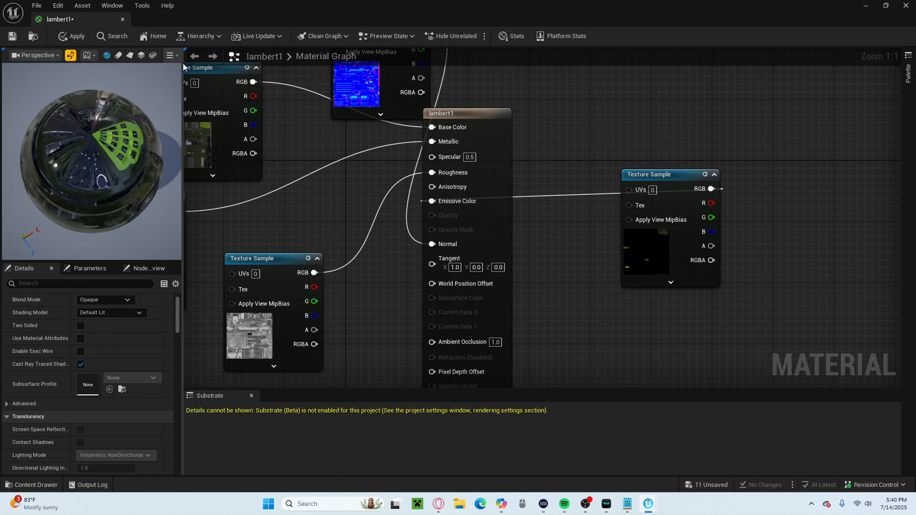
Return to the level viewport and examine the radio with its metallic, roughness, normal and emissive textures applied.
click(866, 5)
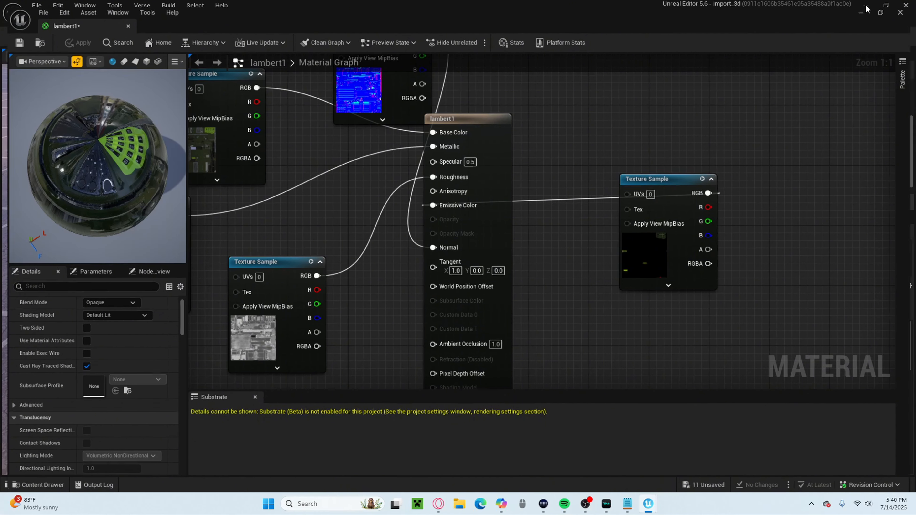
right_drag(350, 269, 491, 278)
key(w)
key(w)
key(d)
key(d)
key(w)
key(a)
key(s)
key(w)
key(w)
mouse_move(289, 236)
right_down()
mouse_move(297, 235)
mouse_move(289, 236)
right_up()
key(s)
Reposition the radio in the level and lower it onto the ground.
drag(115, 218, 57, 208)
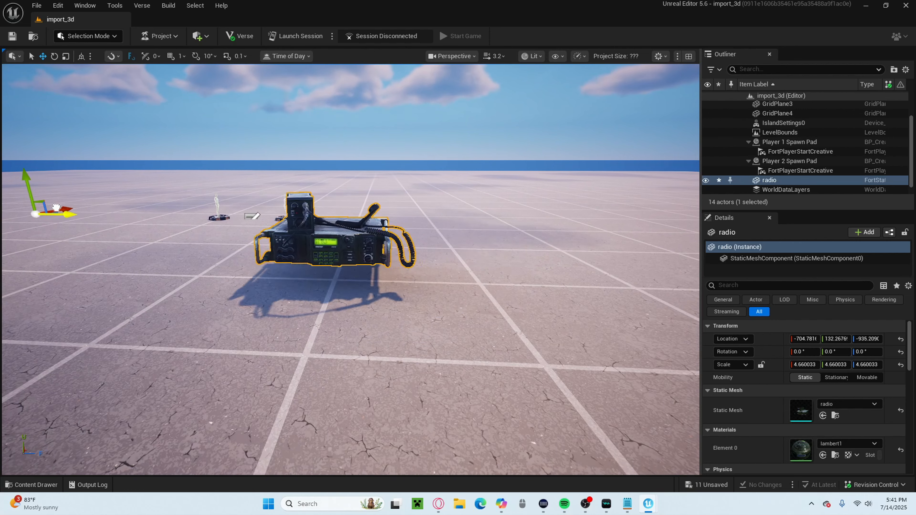
key(w)
right_drag(327, 262, 332, 259)
key(a)
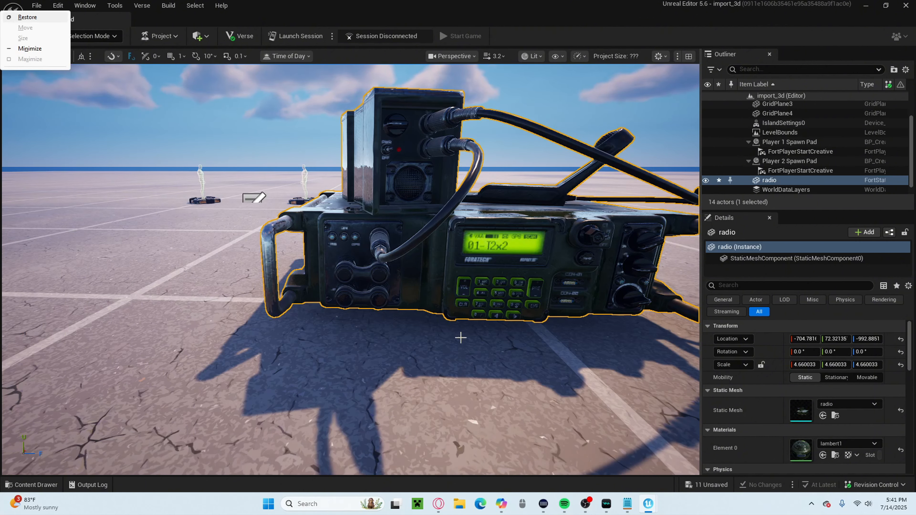
Inspect the finished radio on the ground from near and far, including its glowing display and keypad.
scroll(432, 285, down, 6)
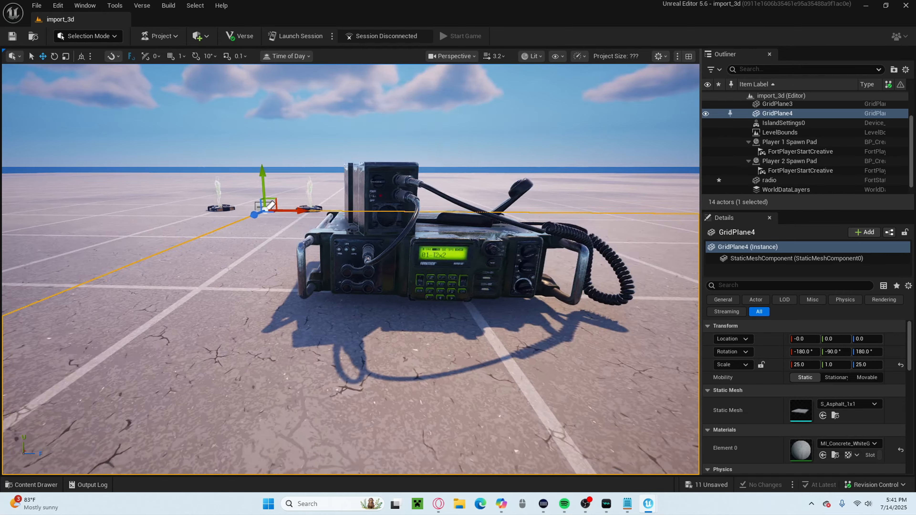
scroll(440, 293, up, 8)
scroll(455, 307, down, 5)
right_drag(406, 324, 446, 330)
key(a)
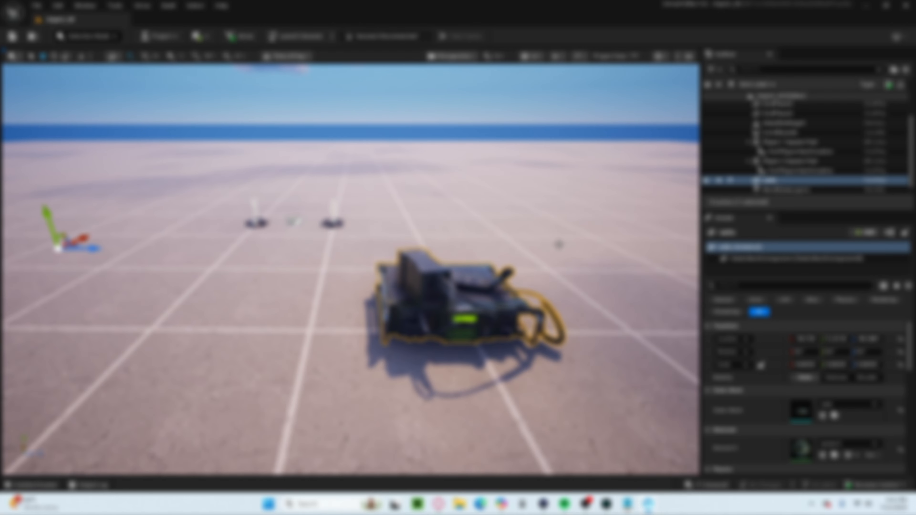
mouse_move(559, 245)
middle_down()
mouse_move(606, 254)
mouse_move(585, 260)
mouse_move(550, 249)
middle_up()
scroll(554, 245, down, 2)
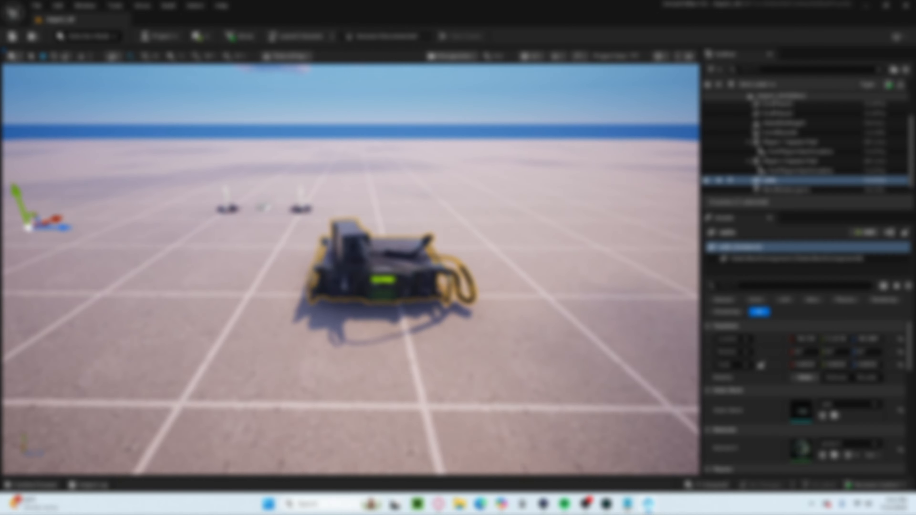